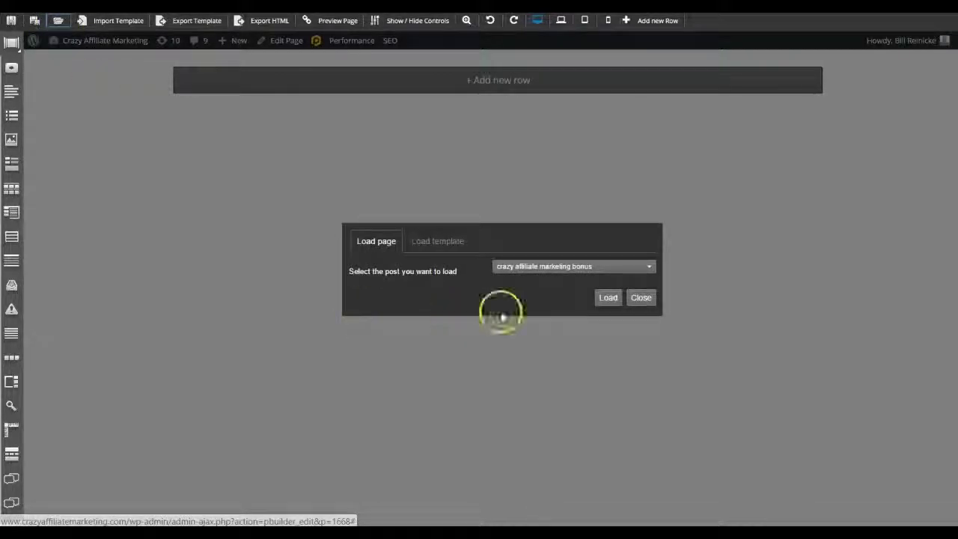
Load the "Rapid List Builder - Alex Becker Special" template into the empty page
click(539, 266)
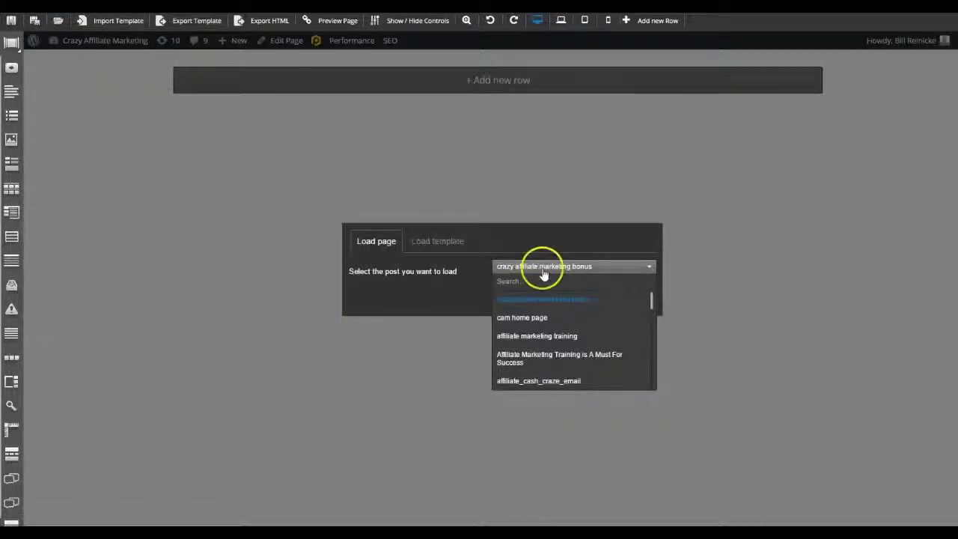
click(435, 242)
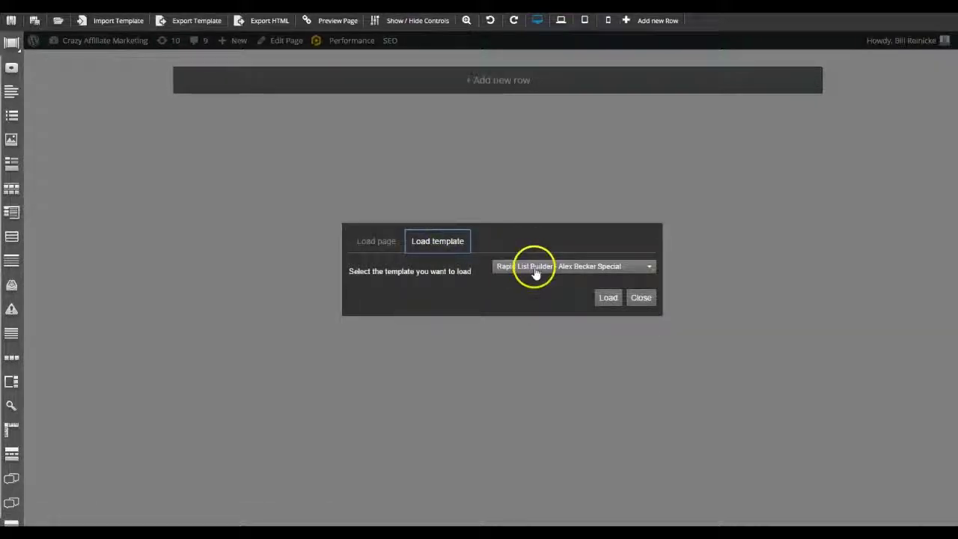
click(535, 274)
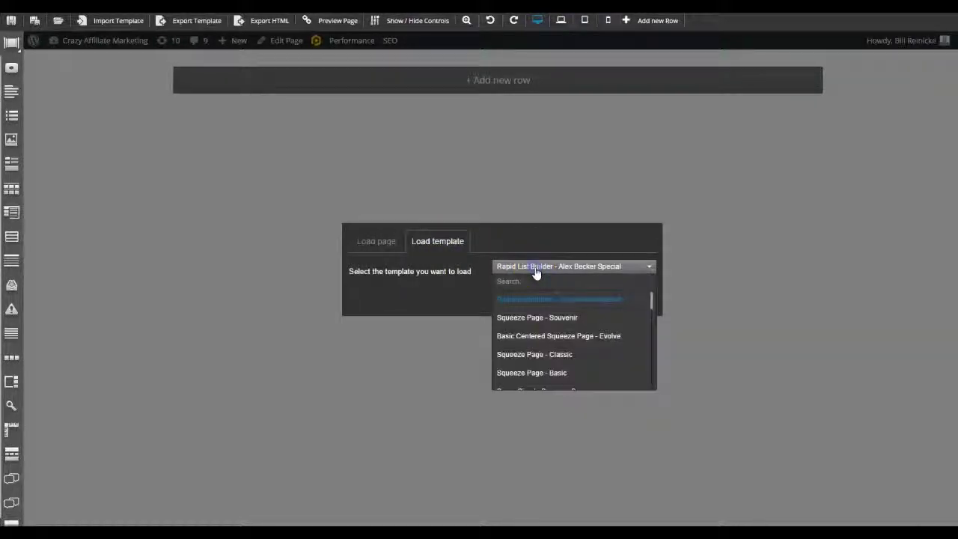
click(588, 299)
click(605, 300)
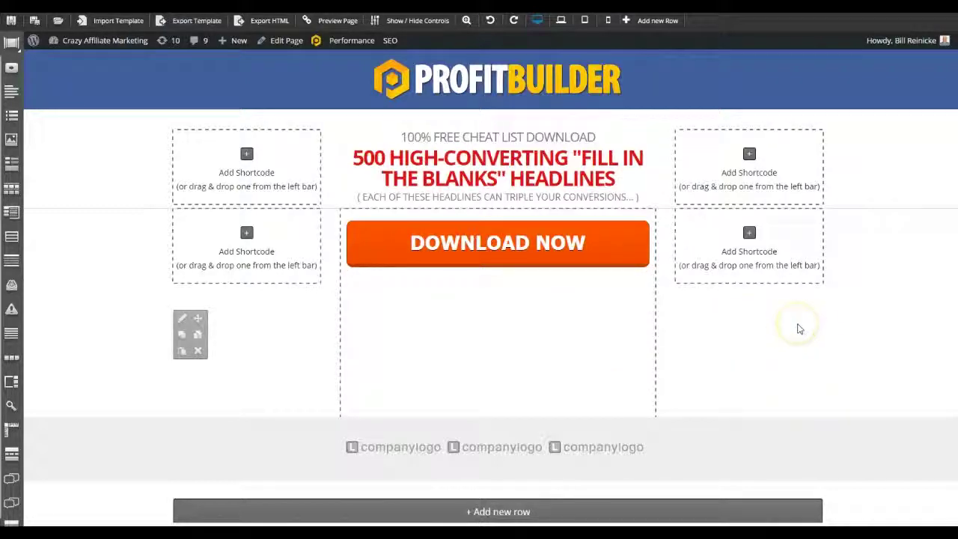
click(850, 335)
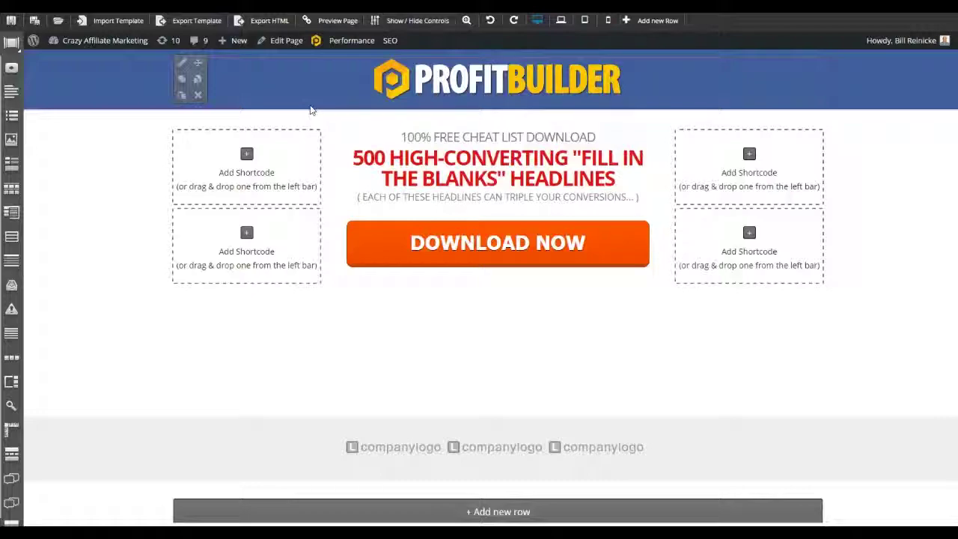
Delete the ProfitBuilder logo image and the blue header row that contained it
mouse_move(463, 90)
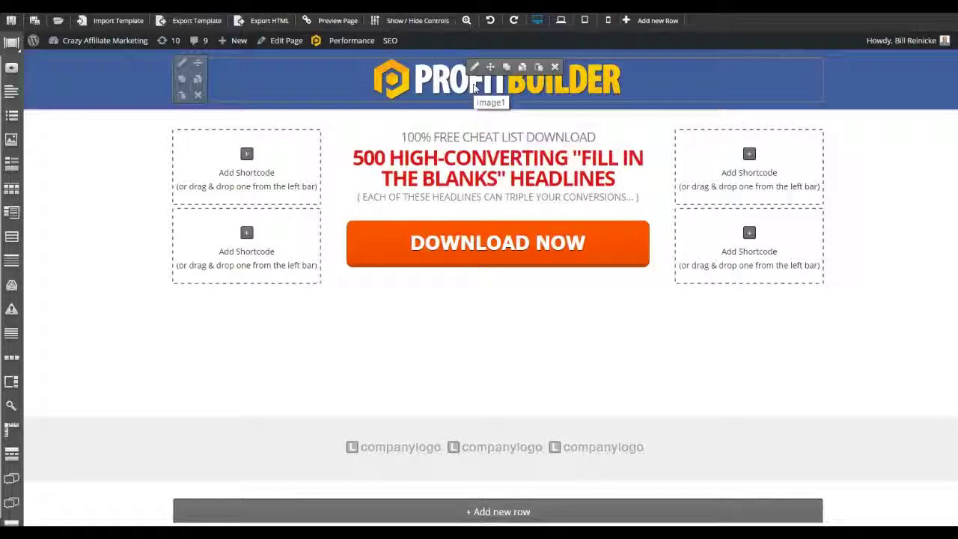
click(555, 67)
click(533, 78)
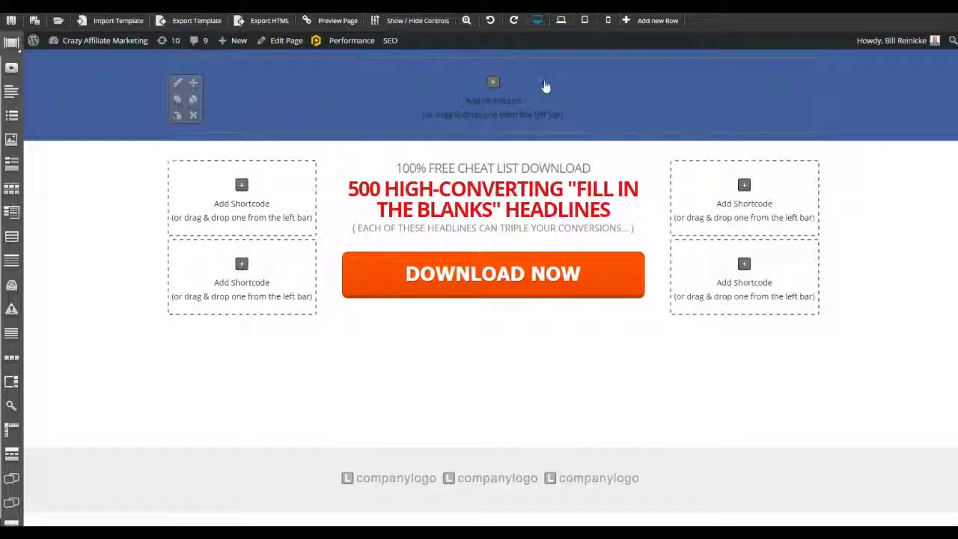
mouse_move(196, 115)
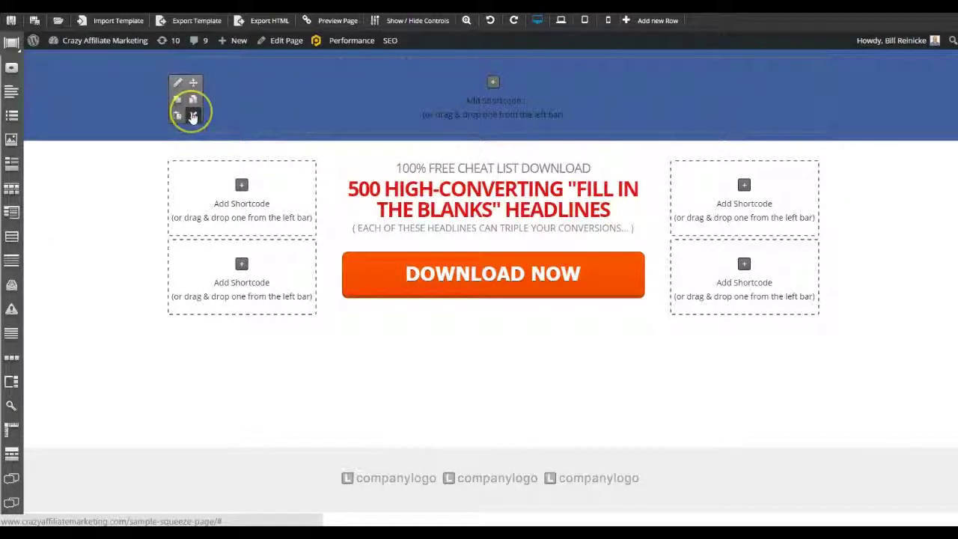
click(193, 116)
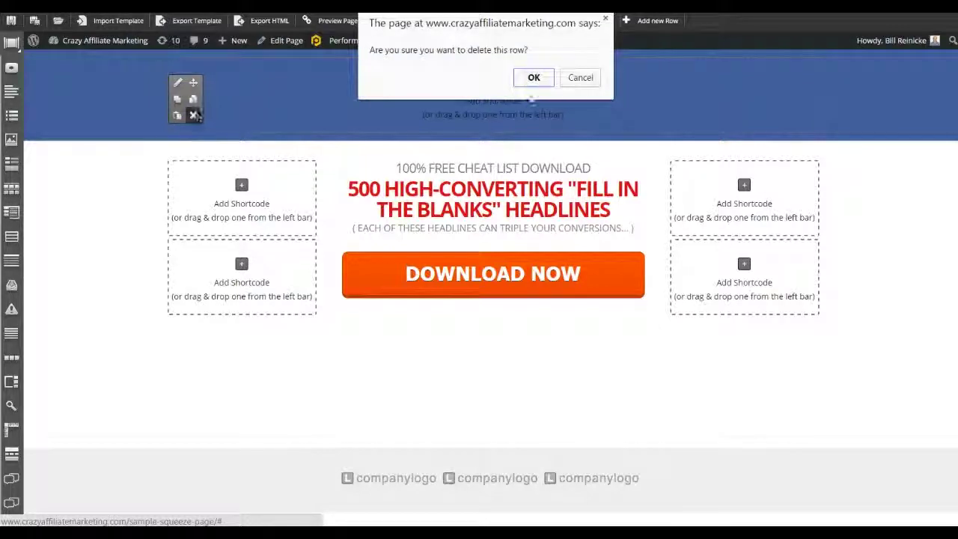
click(530, 77)
click(524, 78)
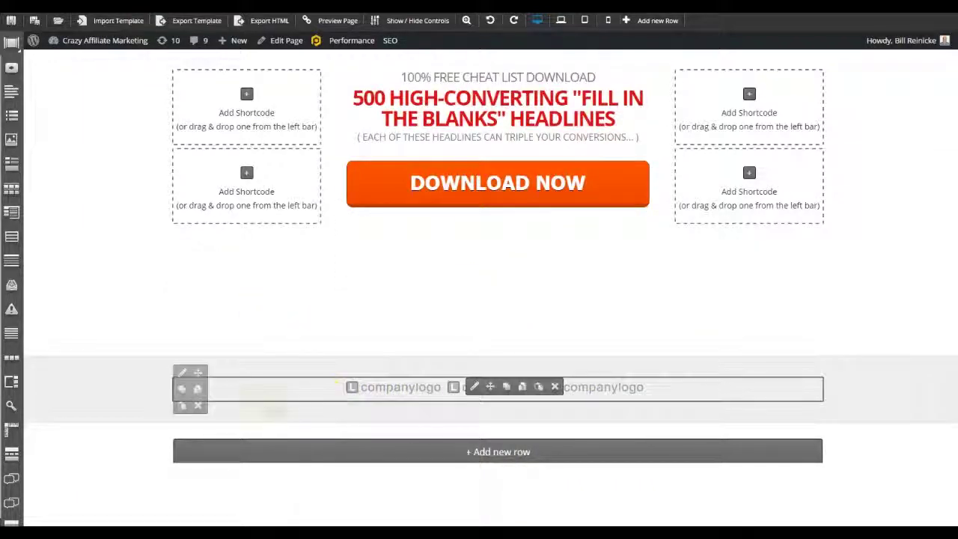
Delete the company logos element and the grey footer row that held it
click(554, 386)
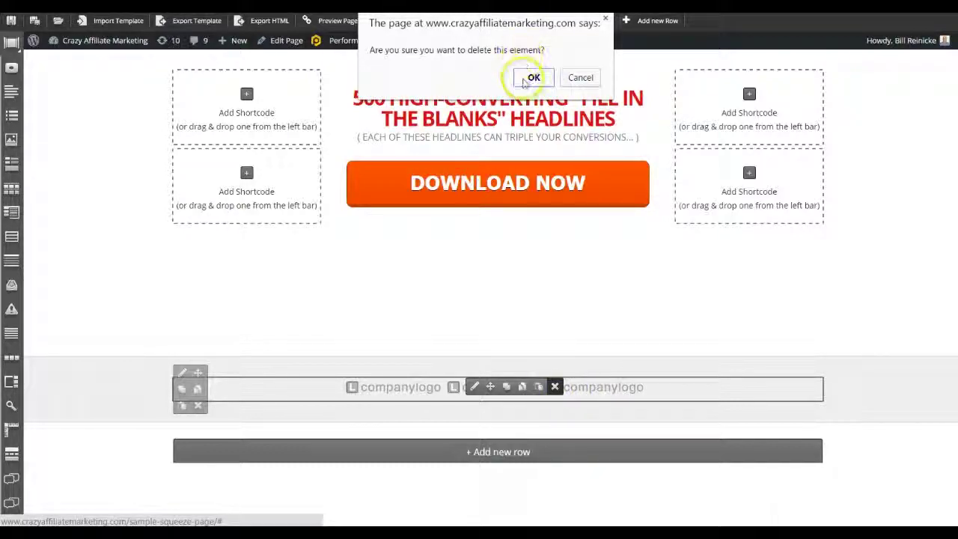
click(524, 81)
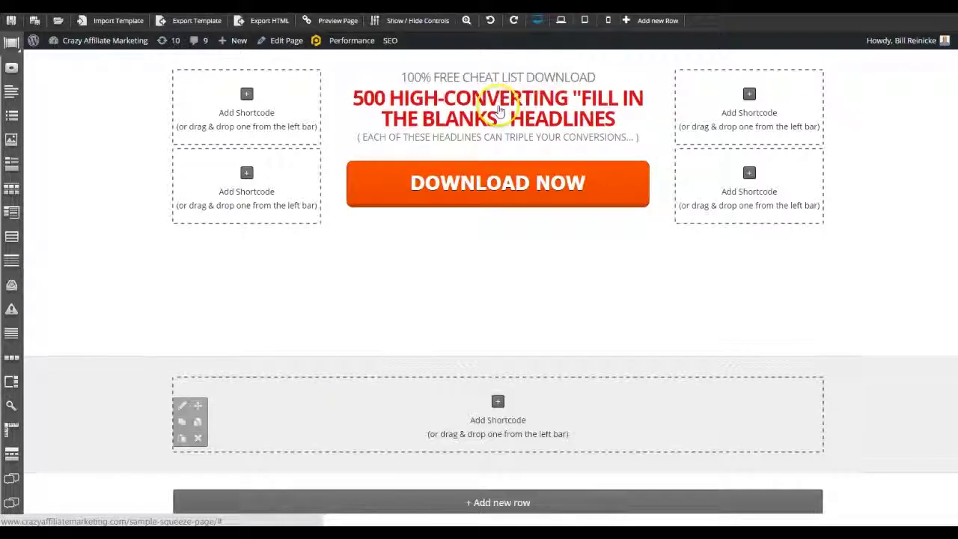
click(198, 438)
click(532, 78)
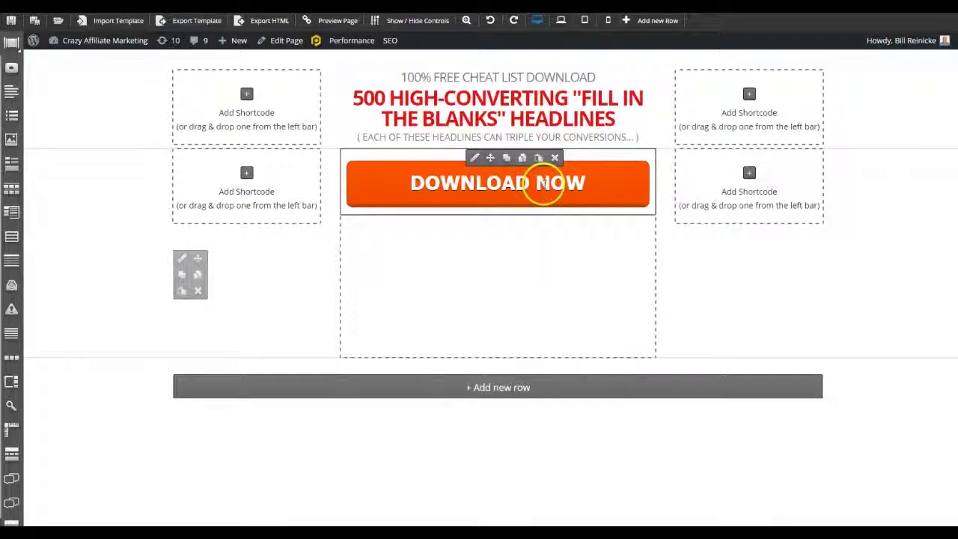
Reveal the email opt-in form behind the DOWNLOAD NOW button
click(597, 188)
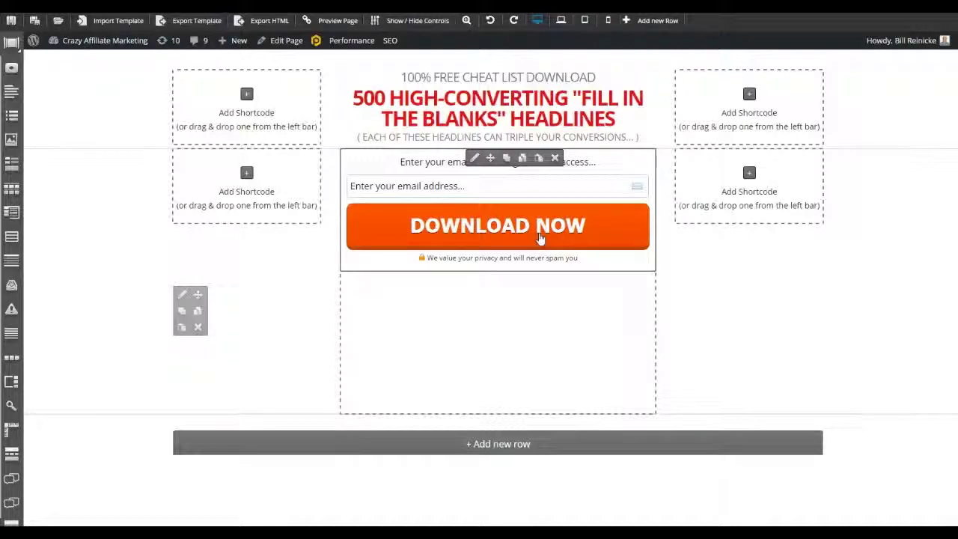
click(727, 314)
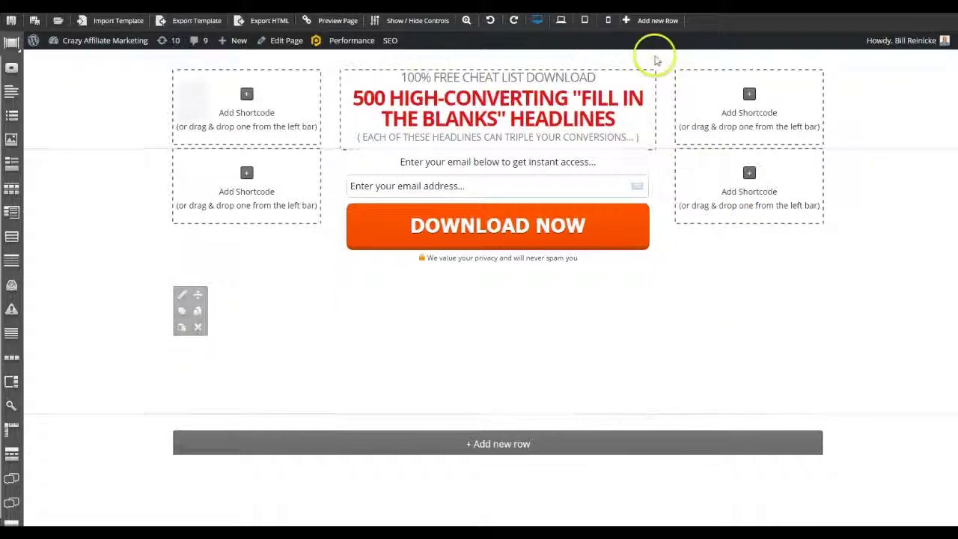
Add a new single-column row and move it to the top of the page, above the headline row
click(642, 21)
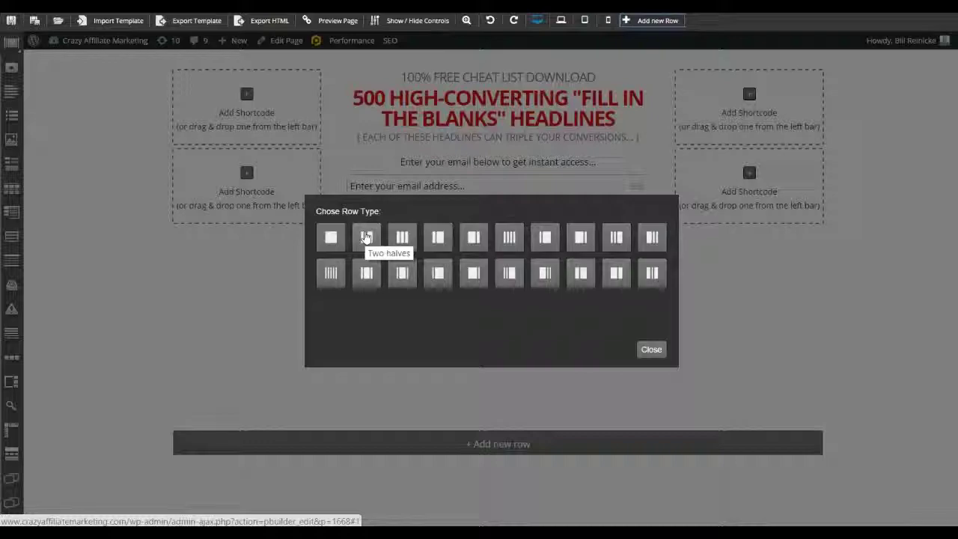
click(400, 241)
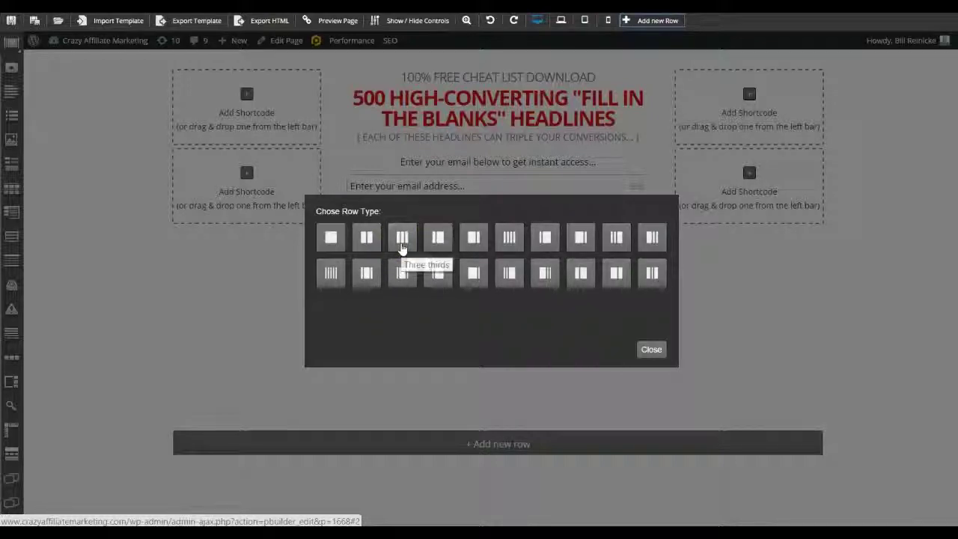
click(507, 247)
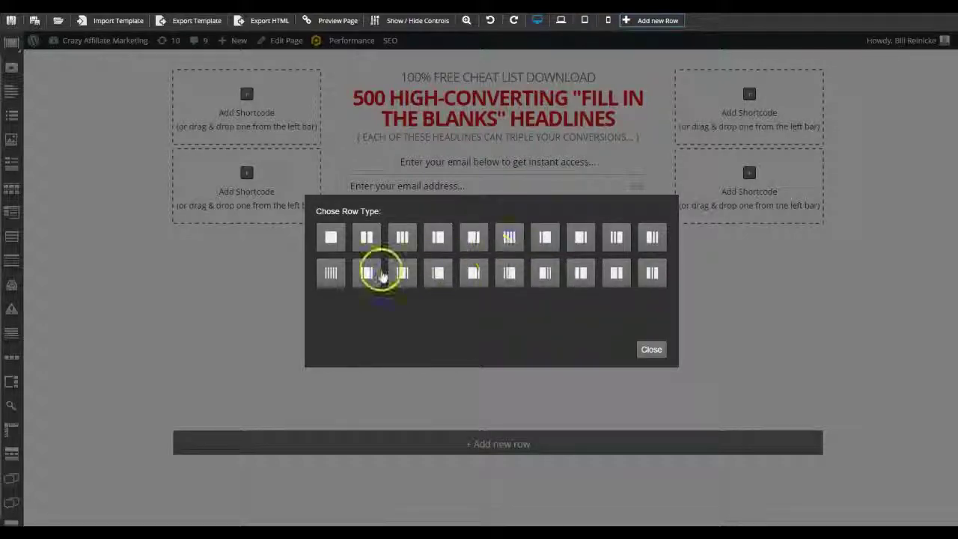
click(330, 238)
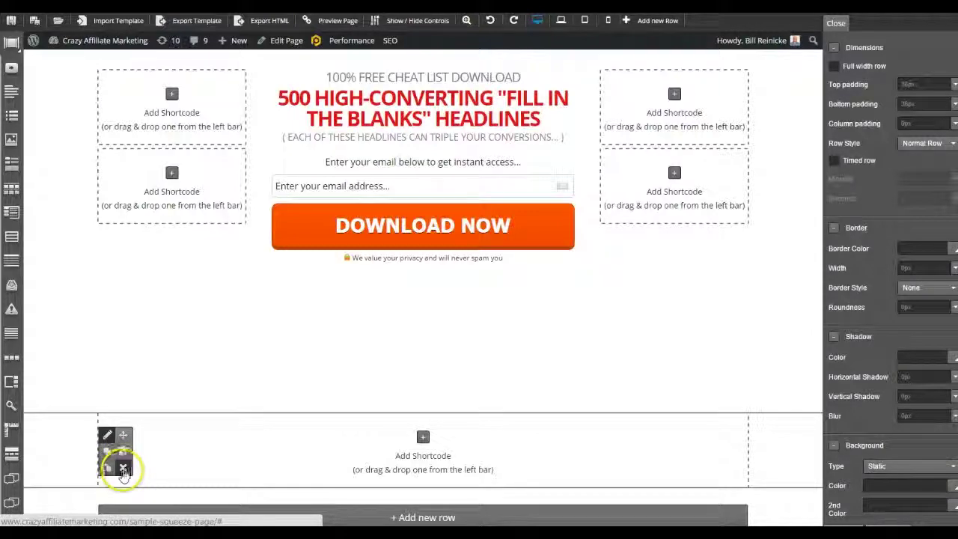
drag(123, 435, 209, 78)
click(734, 356)
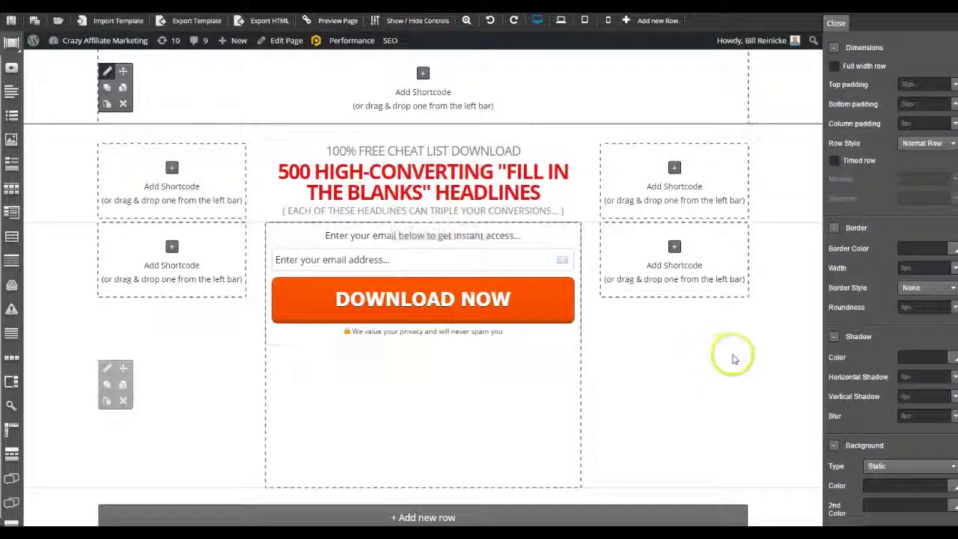
click(672, 333)
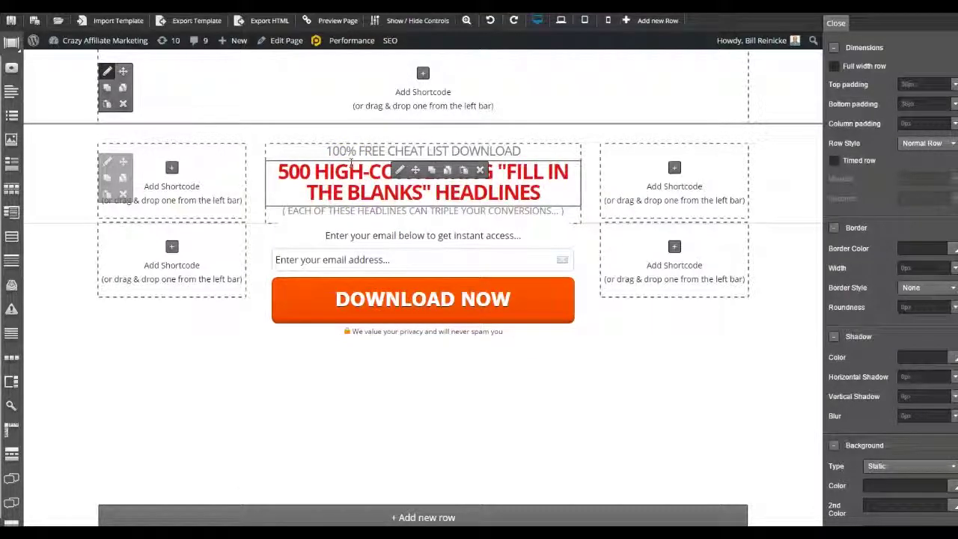
Change the small grey heading above the red headline to "100% FREE DOWNLOAD" in the WP editor and save the content
click(399, 151)
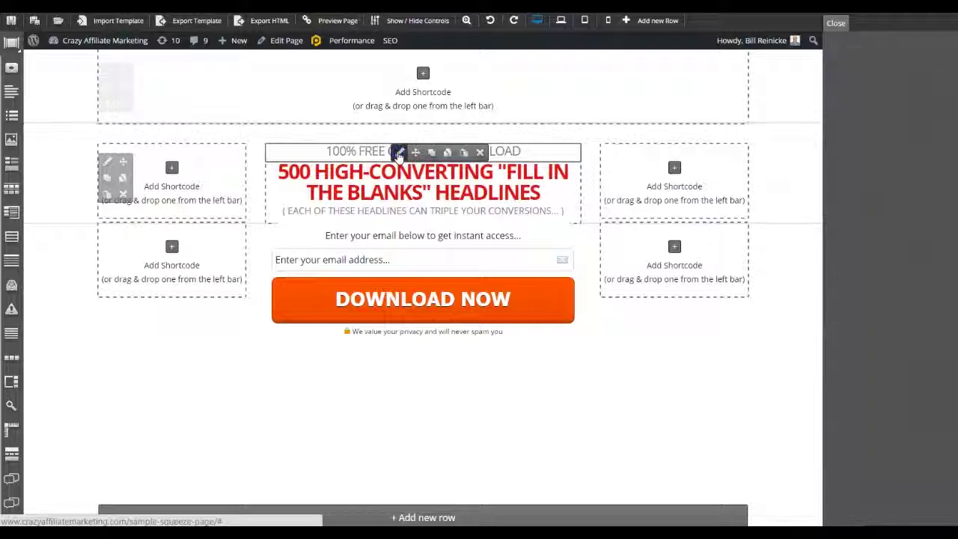
click(416, 152)
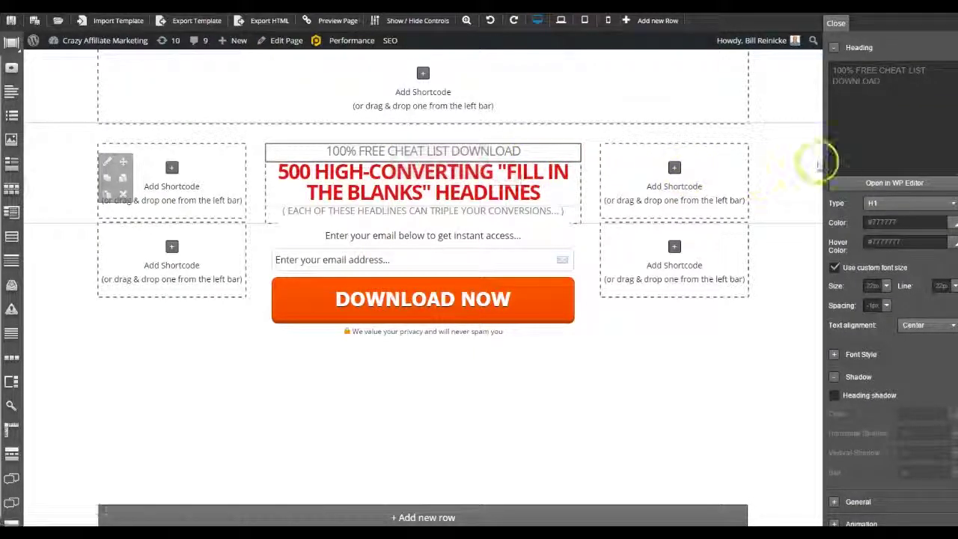
scroll(890, 277, down, 3)
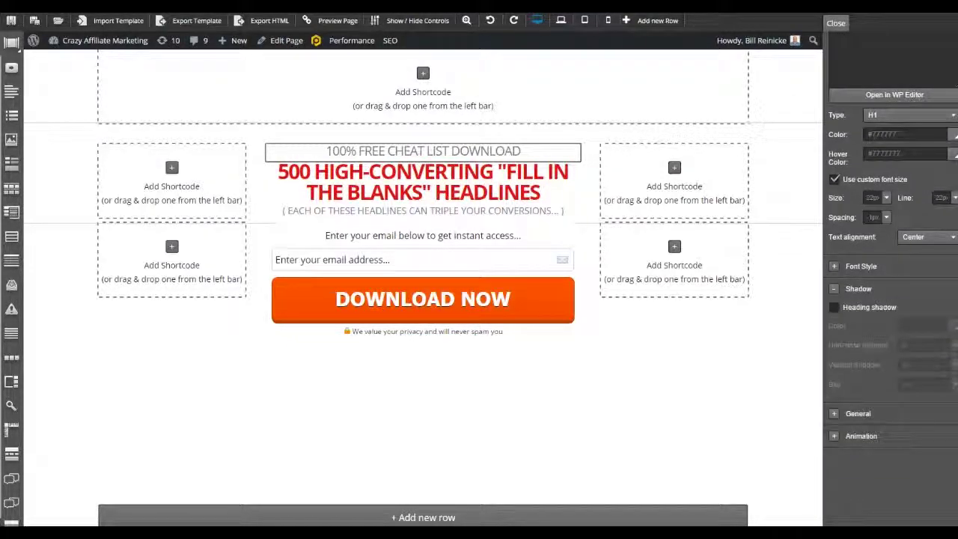
scroll(891, 277, up, 3)
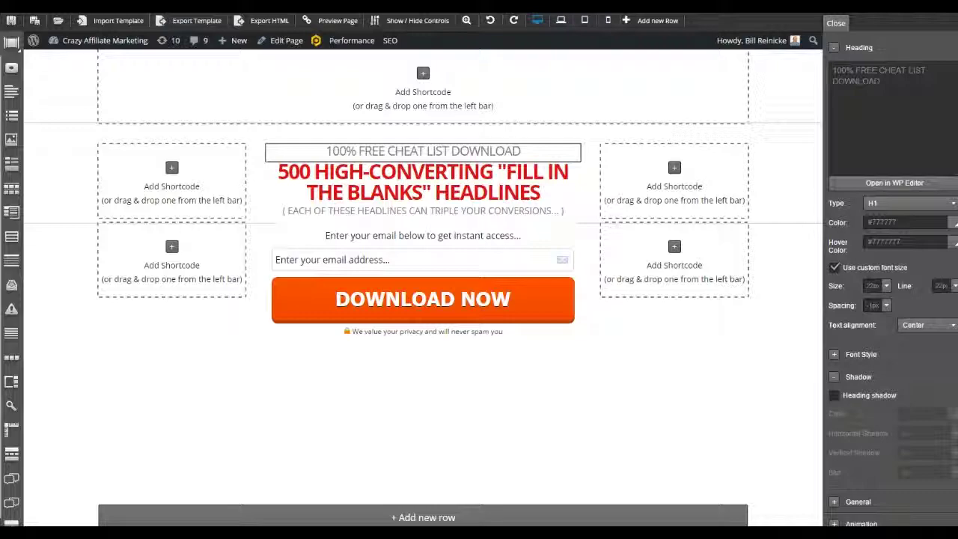
click(889, 187)
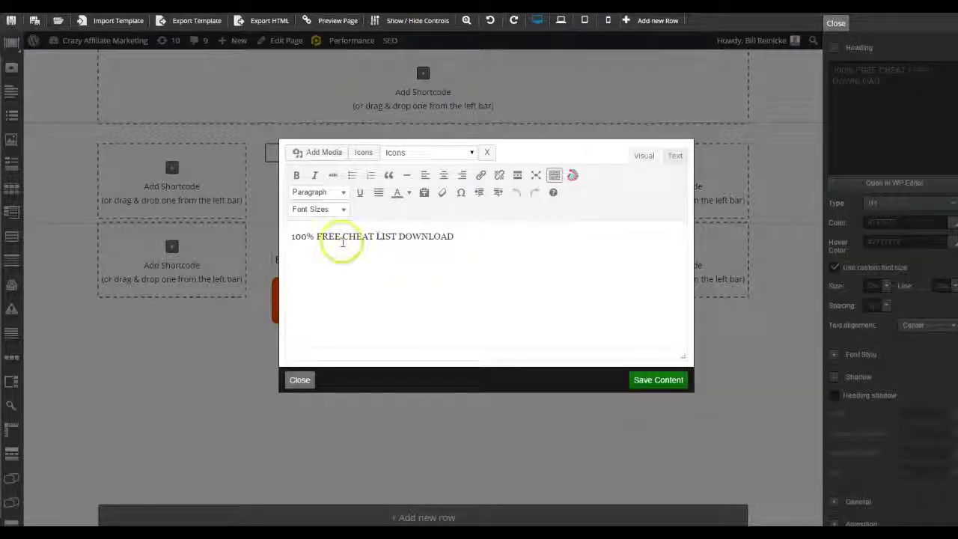
drag(343, 237, 453, 236)
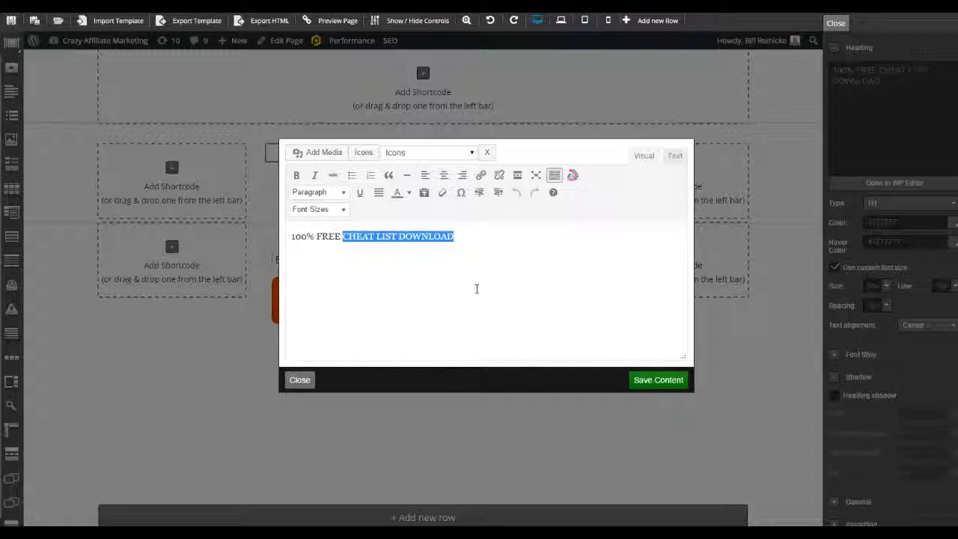
text(D)
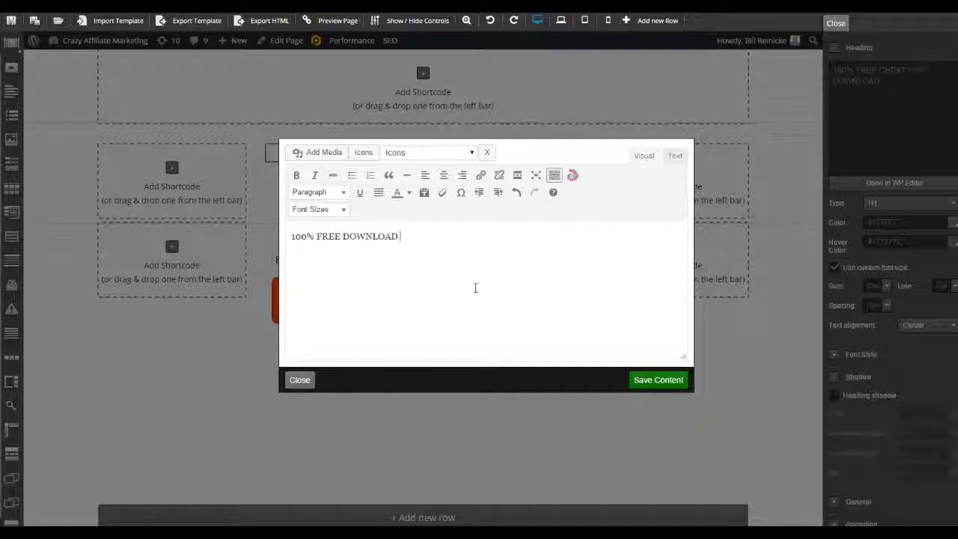
click(662, 382)
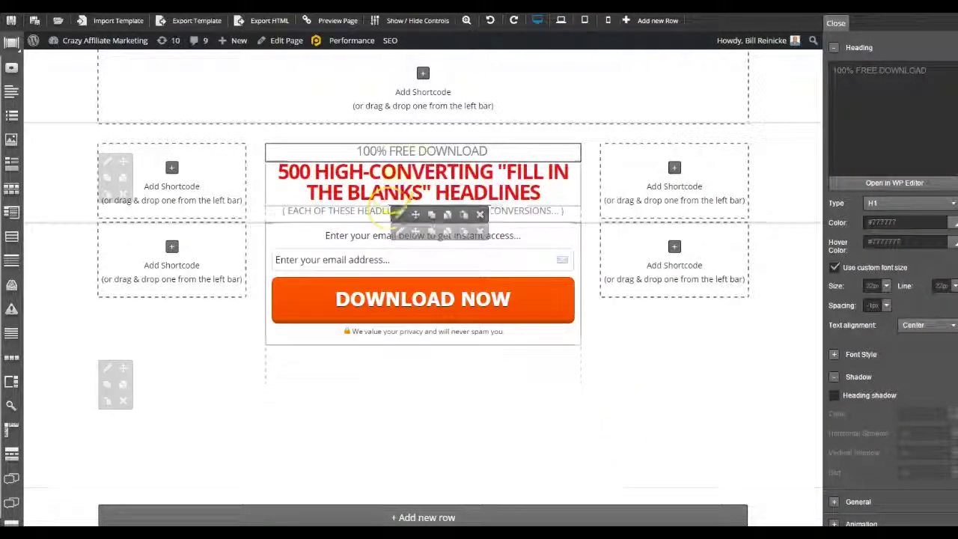
Open the red headline in the WP editor and copy "Look Inside To Discover How To Make Money At The Push Of A Button." from the text-editor notes
click(402, 170)
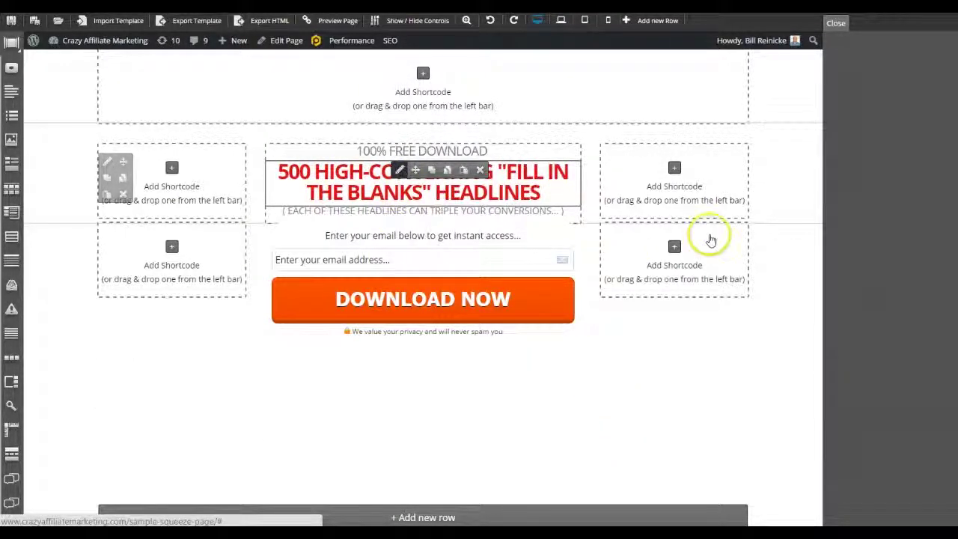
click(868, 184)
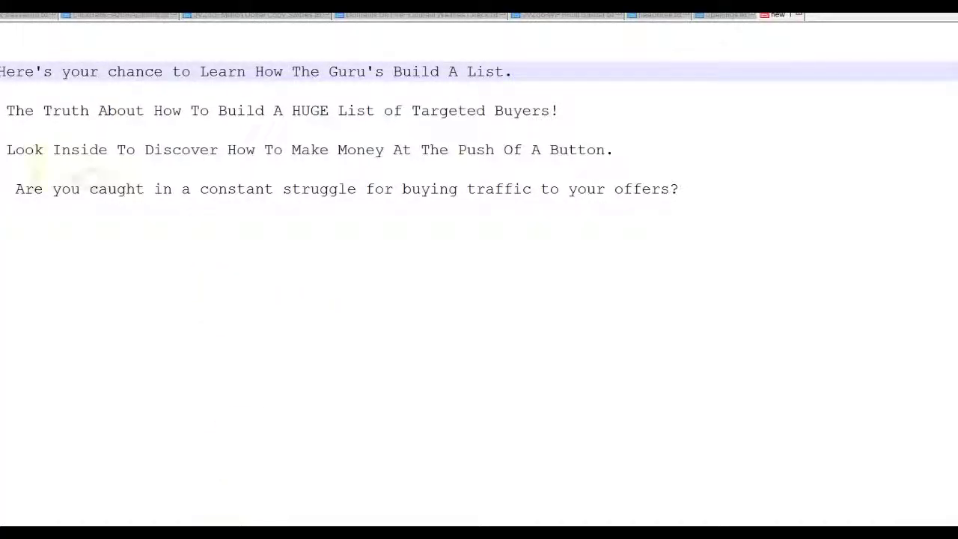
click(6, 150)
drag(7, 150, 678, 148)
key(ctrl+c)
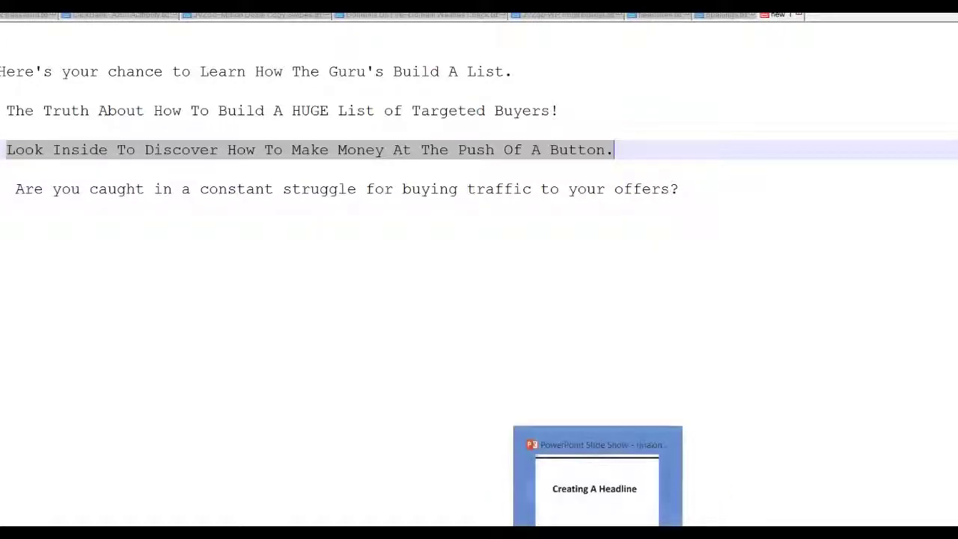
Back in ProfitBuilder, replace the red headline's text in the WP editor with "Look Inside To Discover How To Make Money At The Push Of A Button."
mouse_move(594, 532)
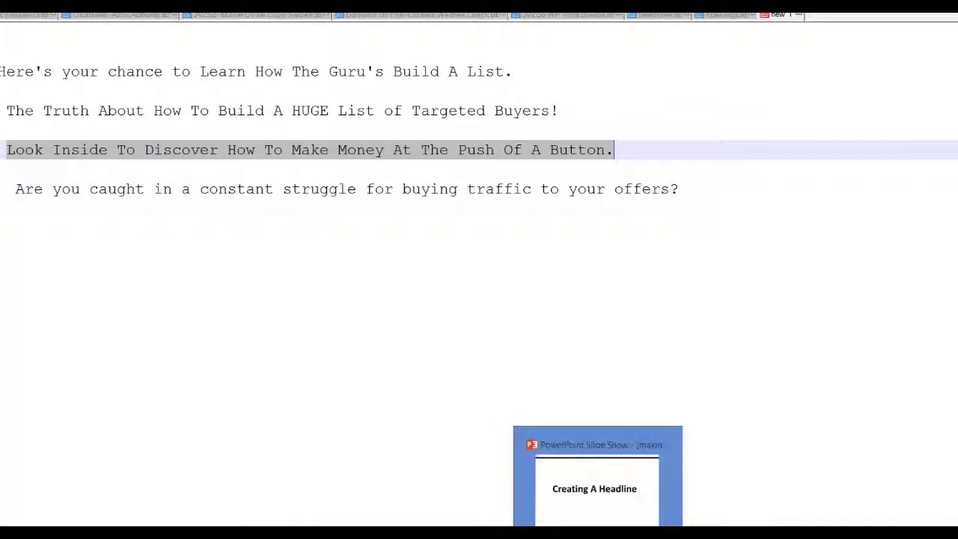
mouse_move(303, 532)
click(371, 499)
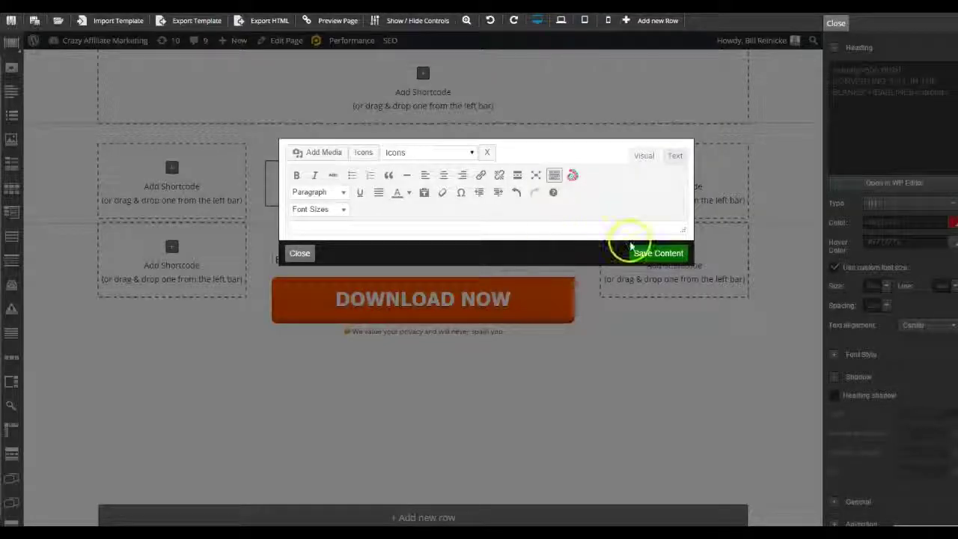
click(664, 255)
click(893, 182)
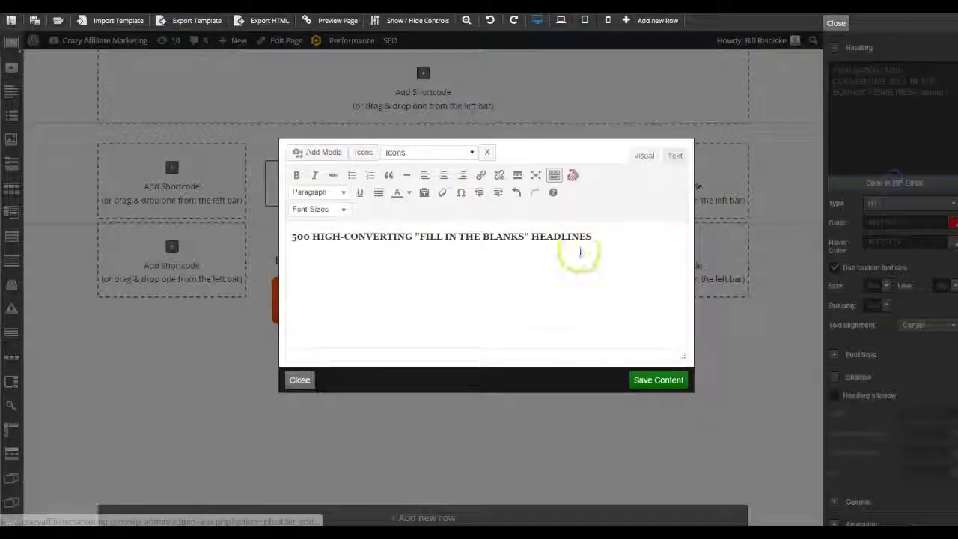
drag(605, 237, 383, 236)
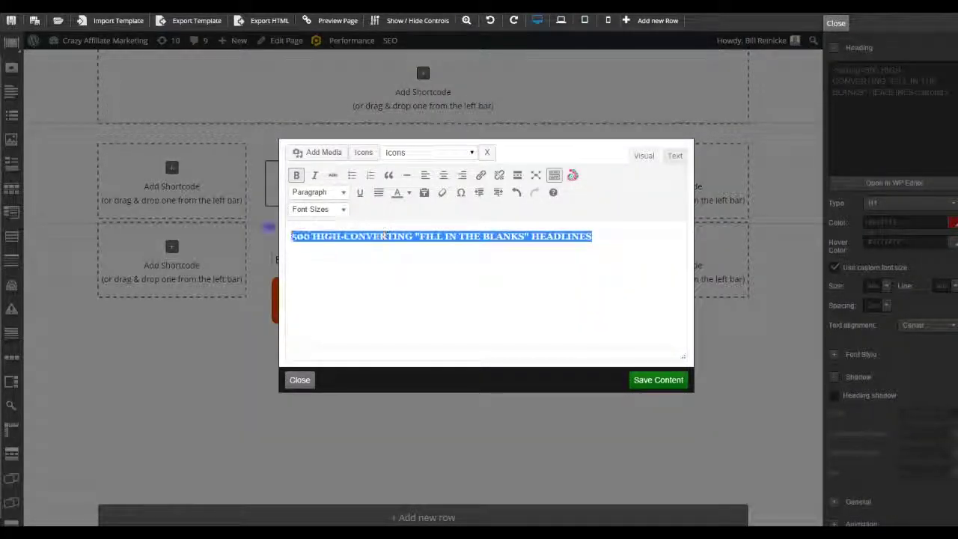
key(ctrl+v)
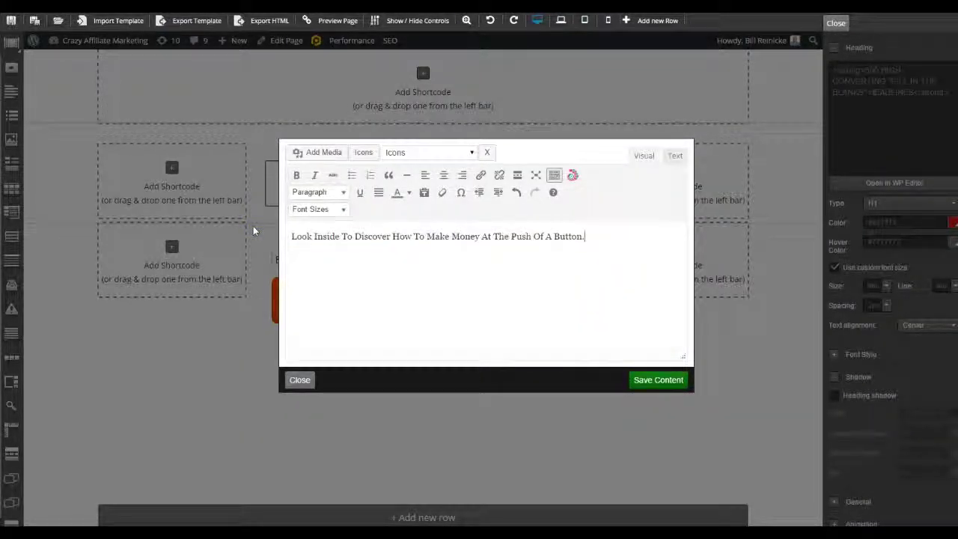
Format the new headline text as 18pt, bold and red, and save the content
drag(594, 238, 250, 239)
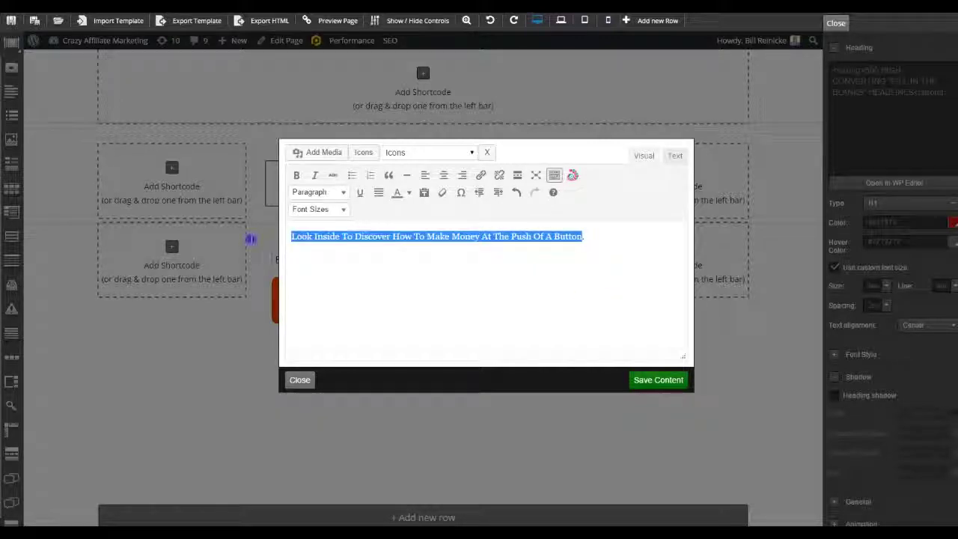
click(342, 209)
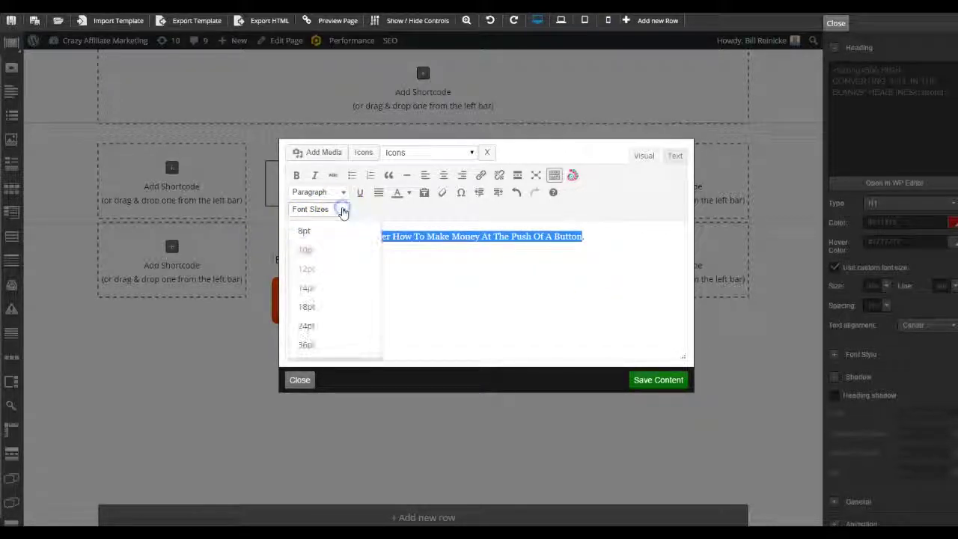
click(320, 308)
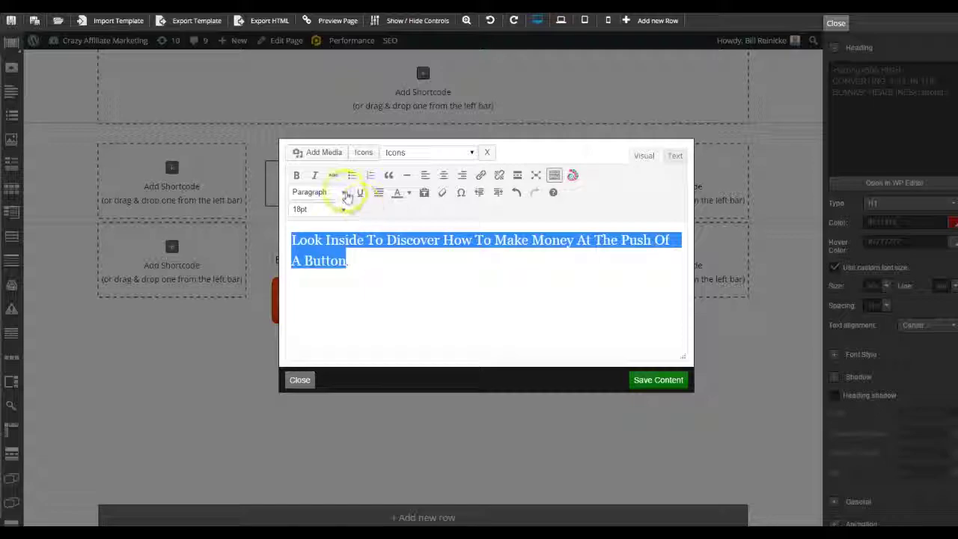
click(297, 176)
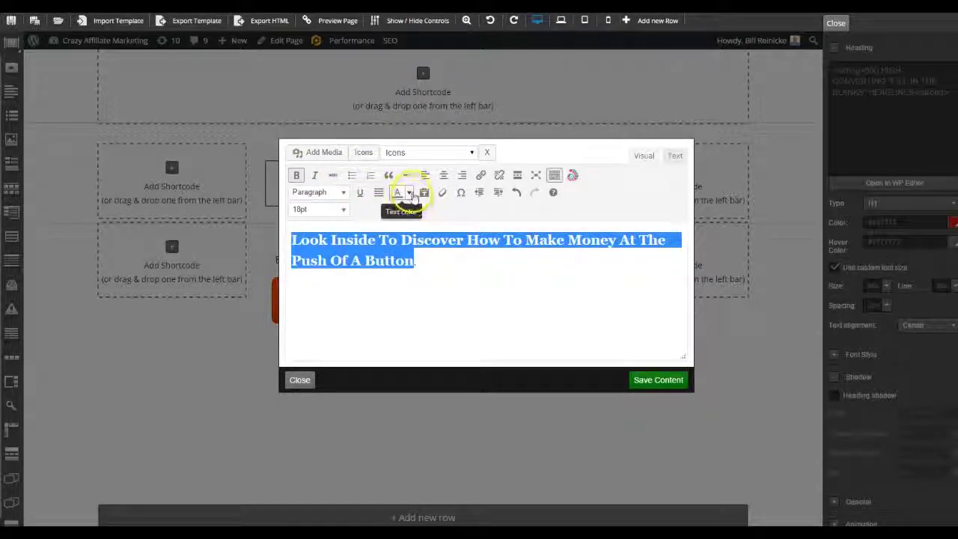
click(398, 231)
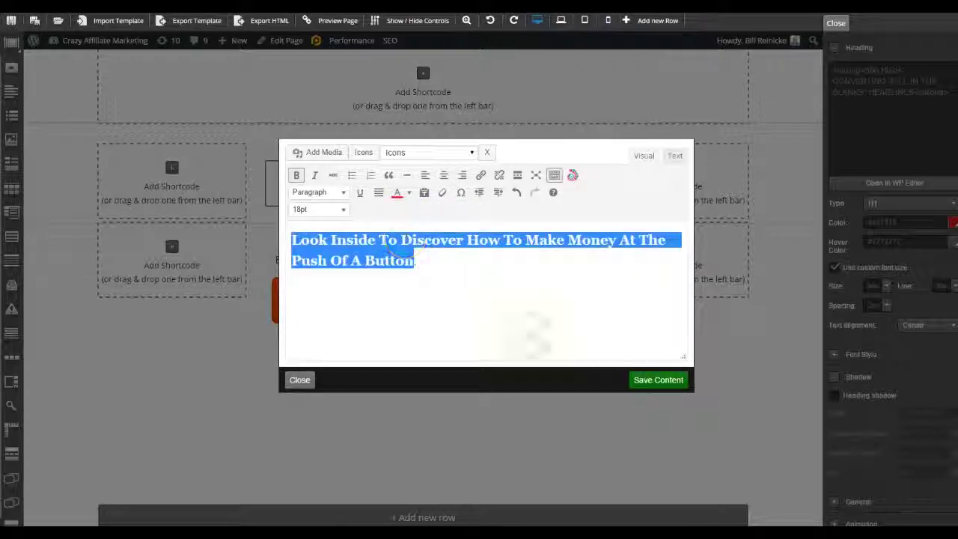
click(627, 309)
click(666, 380)
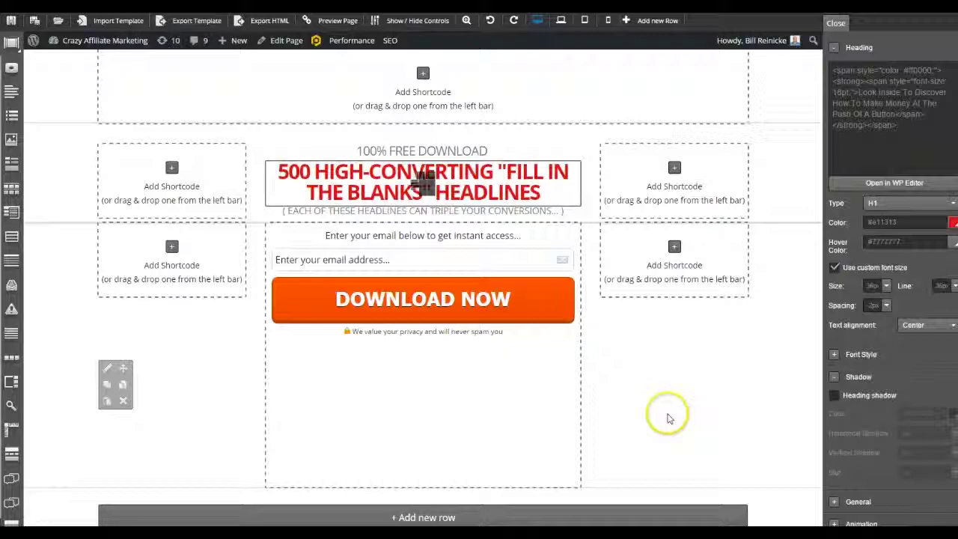
Reopen the red headline in the WP editor, enlarge all its text to 36pt and save the content
click(868, 184)
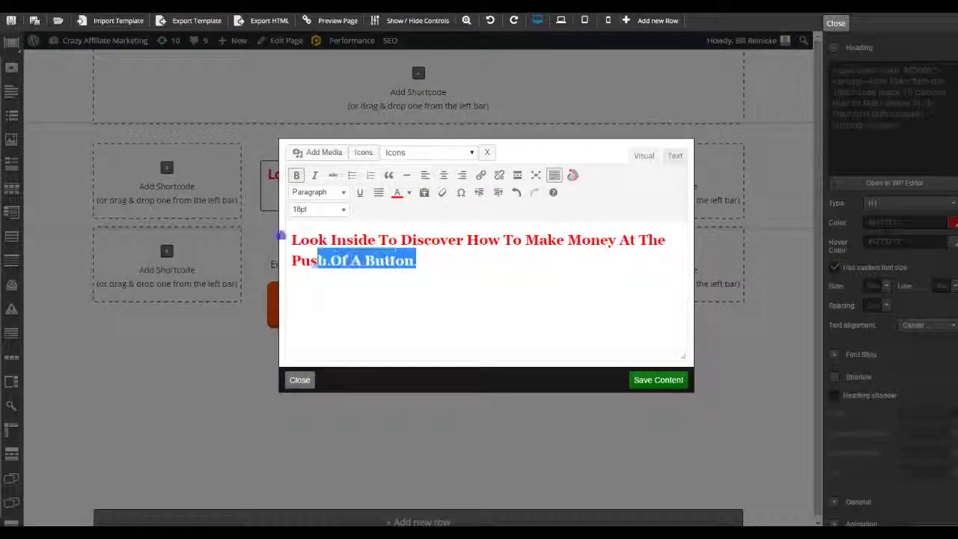
drag(281, 235, 288, 229)
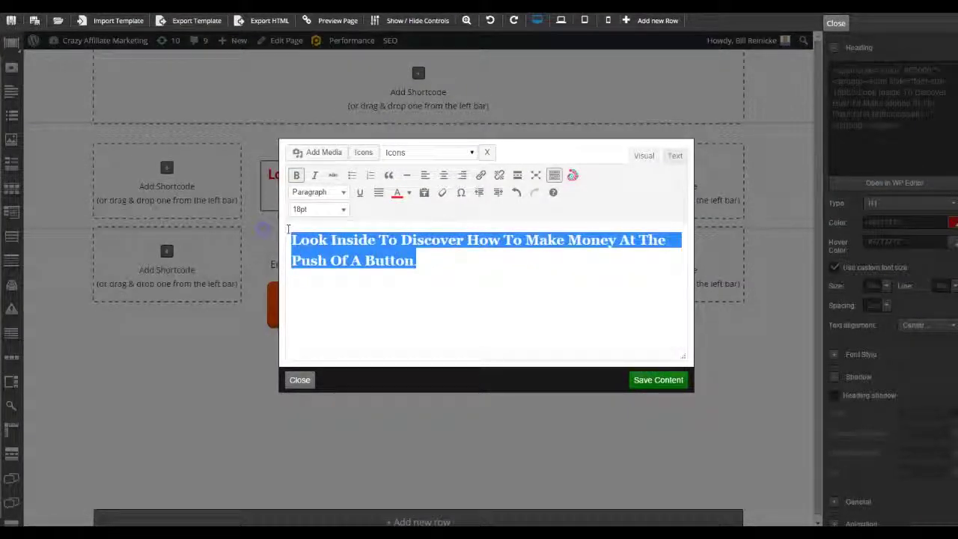
click(344, 211)
click(323, 343)
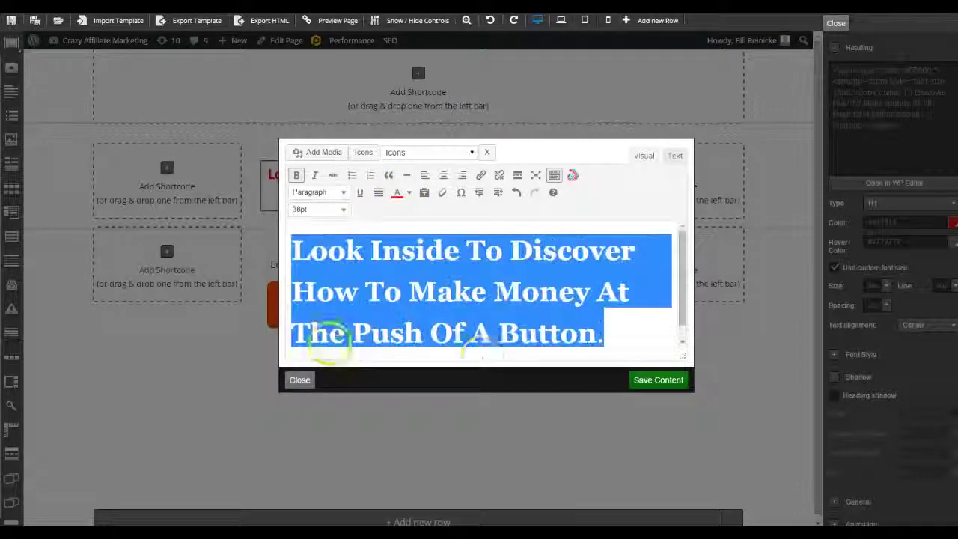
click(647, 381)
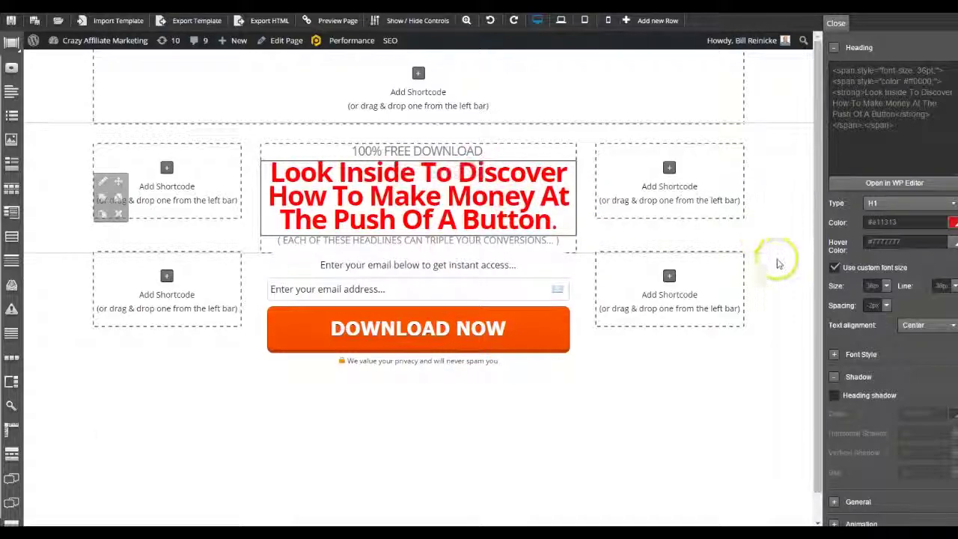
Increase the red headline's line height so its three lines are spaced further apart
click(954, 288)
click(883, 318)
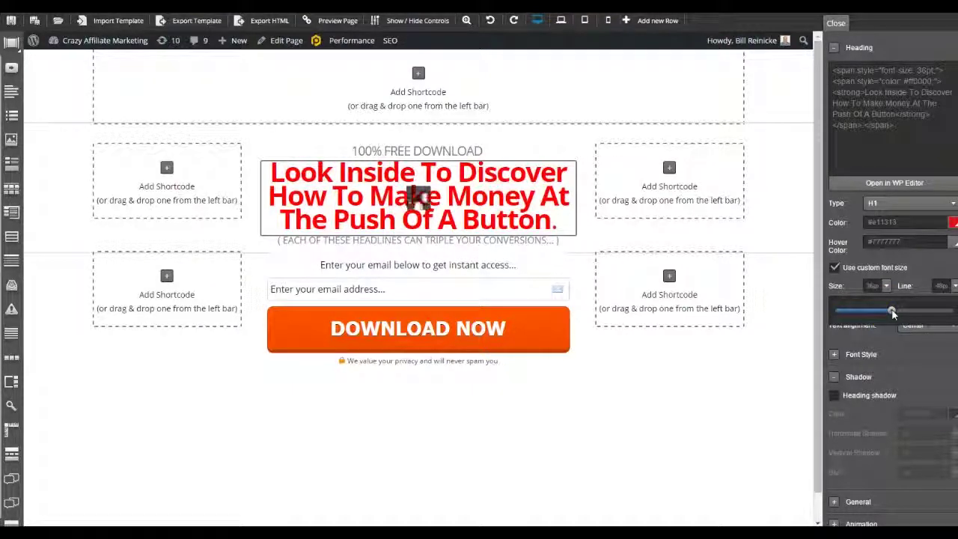
drag(891, 313, 902, 316)
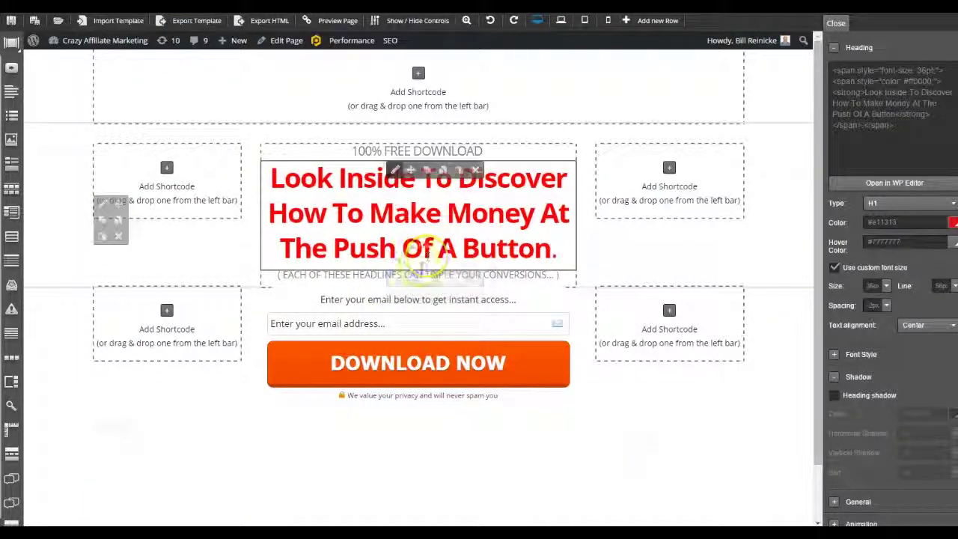
Open the grey subheadline below the red headline in the WP editor and switch to the headline notes in the text editor
click(394, 282)
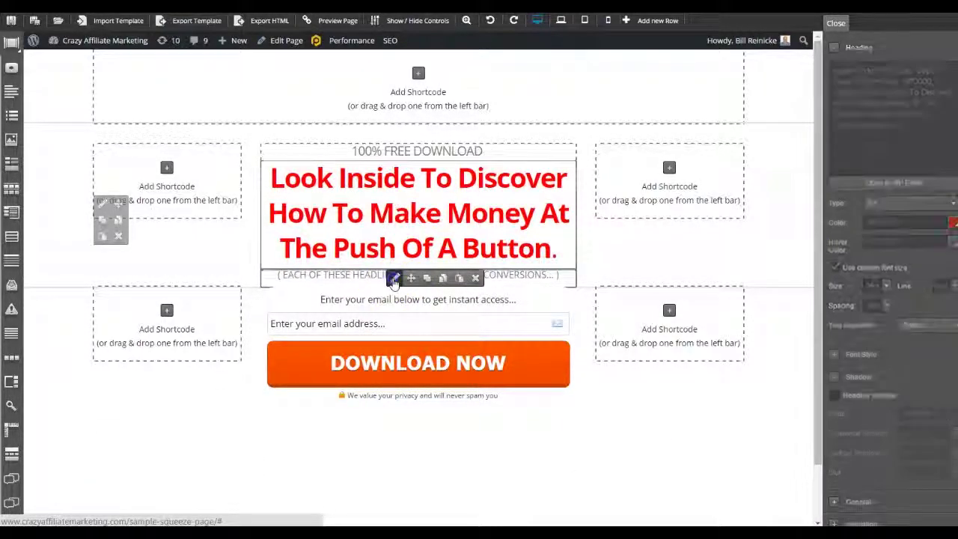
click(890, 184)
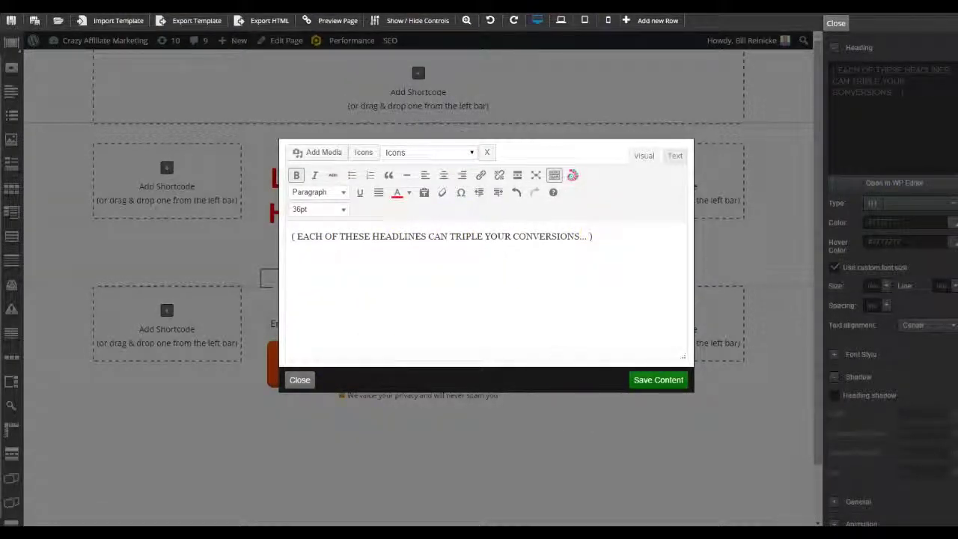
key(alt+Tab)
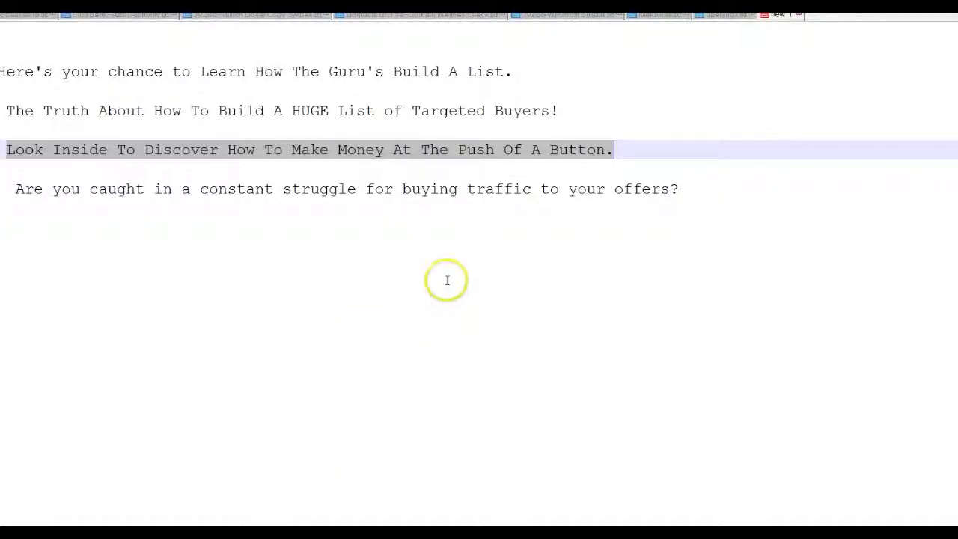
click(680, 188)
drag(680, 188, 19, 196)
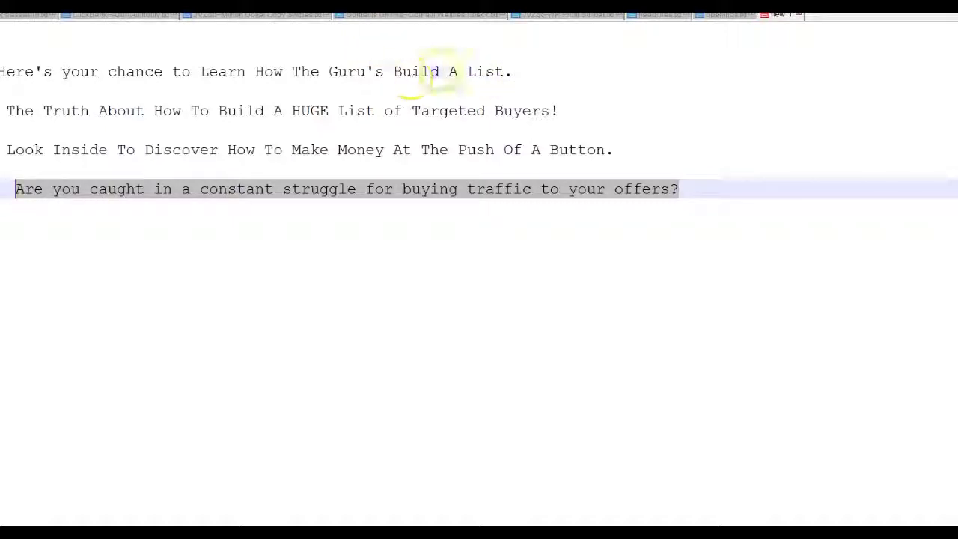
Change the first notes line to "Here's your chance to Learn How The Guru's Build A Huge Email List." and copy it
click(464, 71)
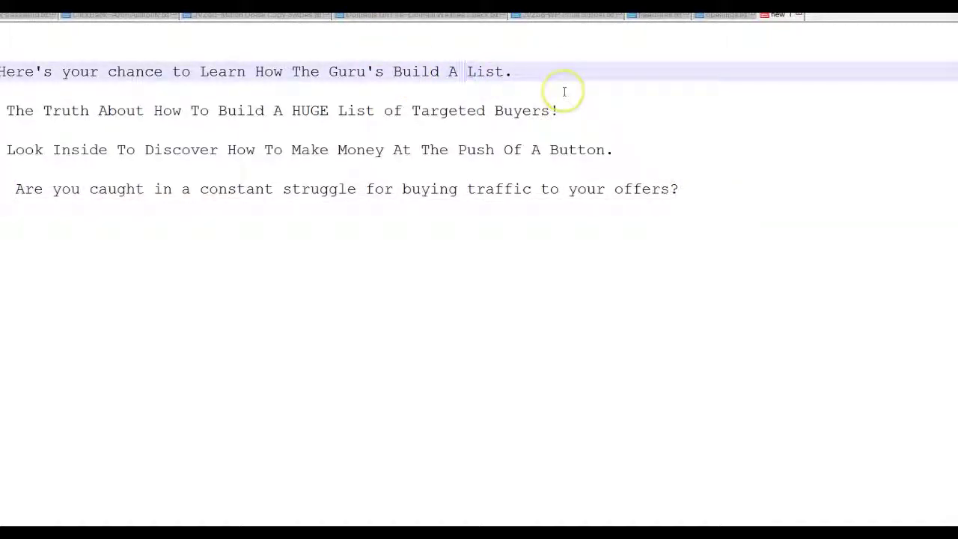
text(hU)
key(BackSpace)
text(HU)
key(BackSpace)
text(uge Email)
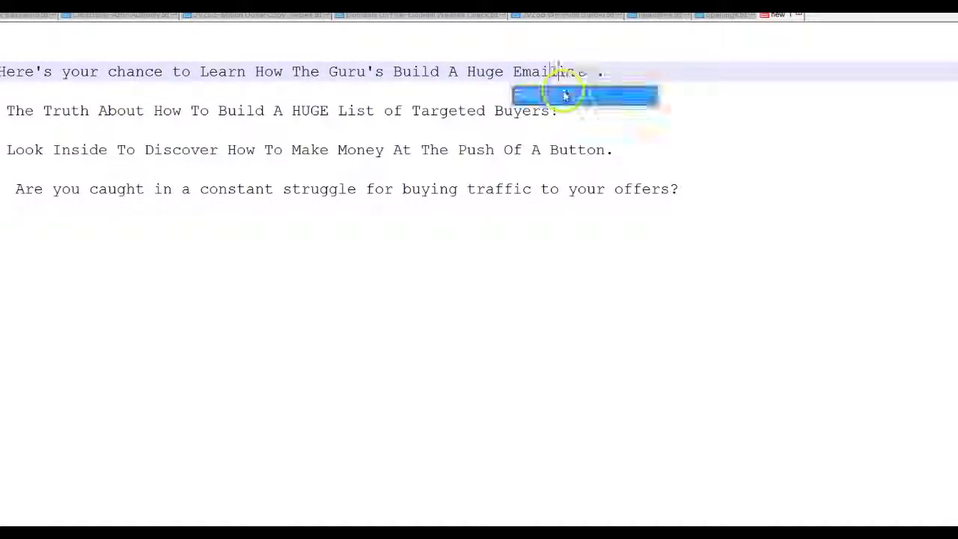
drag(611, 69, 4, 73)
key(ctrl+c)
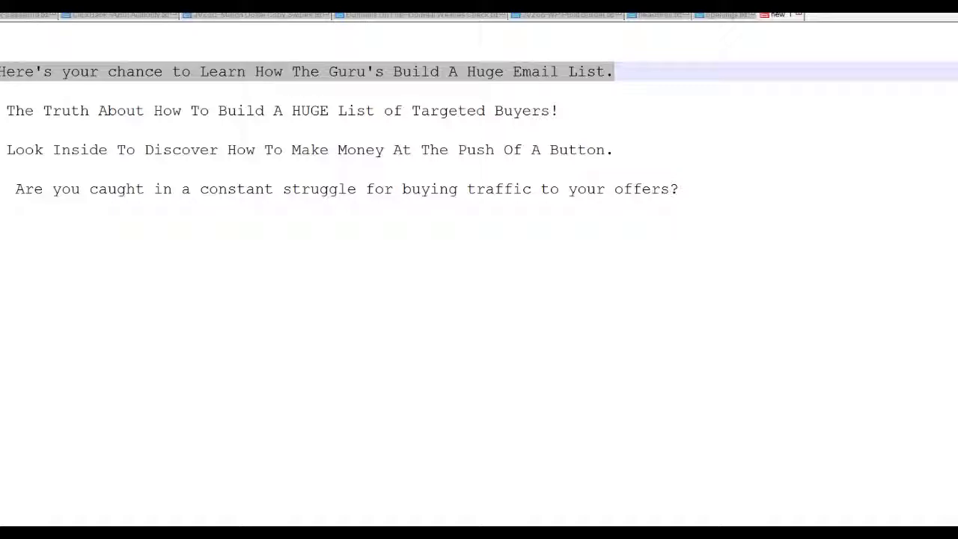
Back in ProfitBuilder, replace the subheadline's text with "Here's your chance to Learn How The Guru's Build A Huge Email List."
mouse_move(299, 531)
click(374, 494)
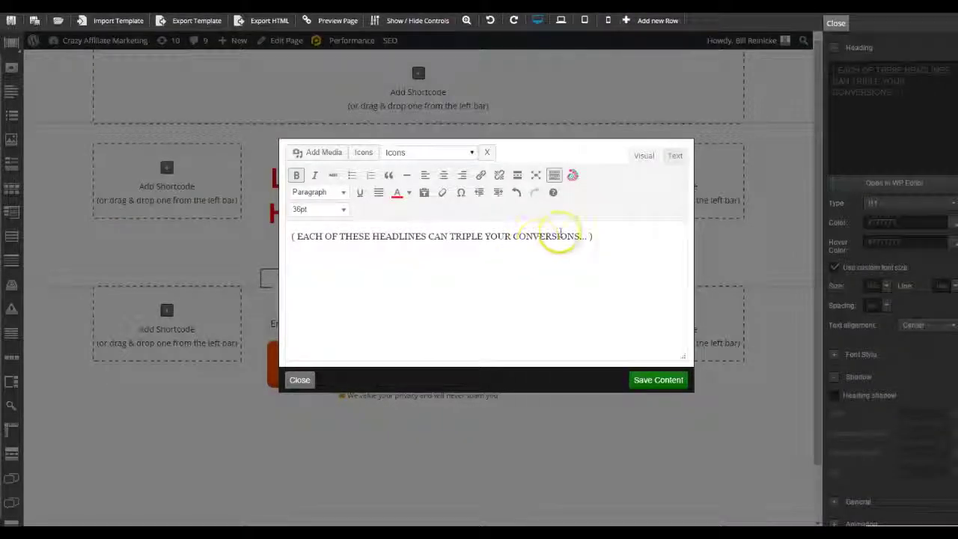
drag(612, 230, 263, 223)
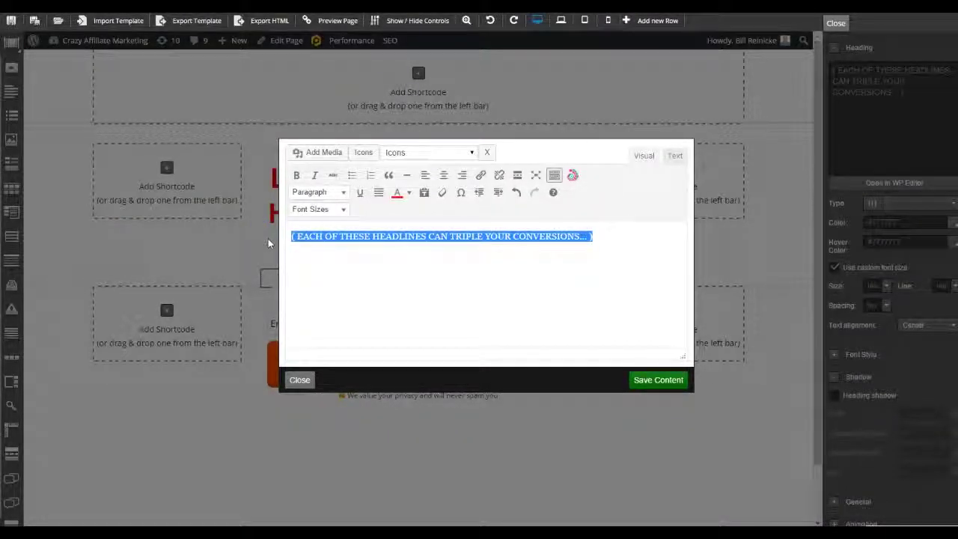
key(ctrl+v)
text(.)
Format the subheadline text as 14pt in black and save the content
drag(577, 236, 257, 245)
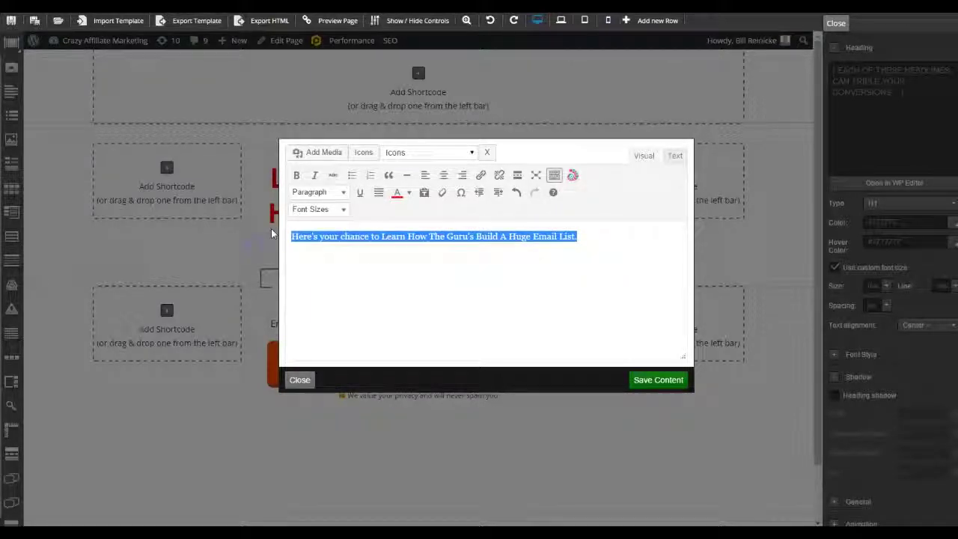
click(342, 208)
click(327, 287)
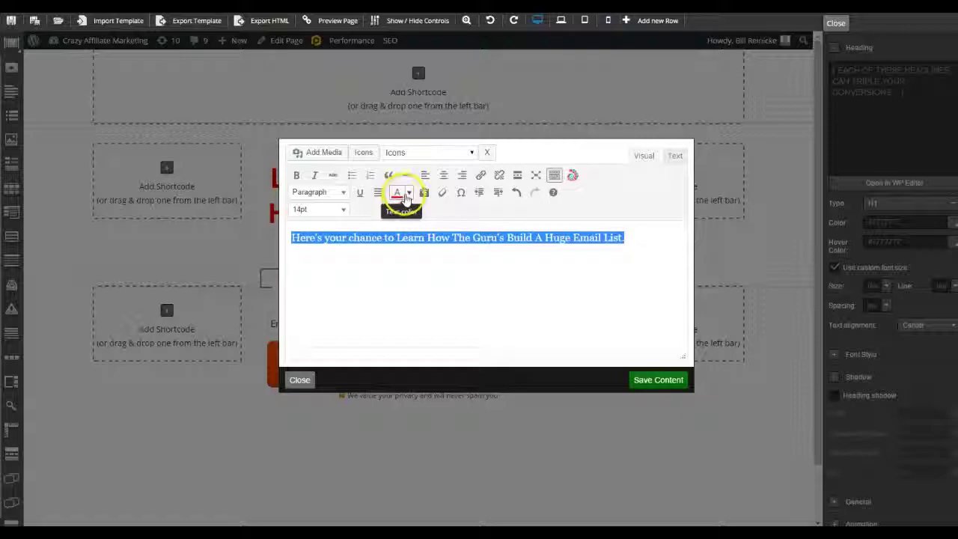
click(408, 195)
click(398, 210)
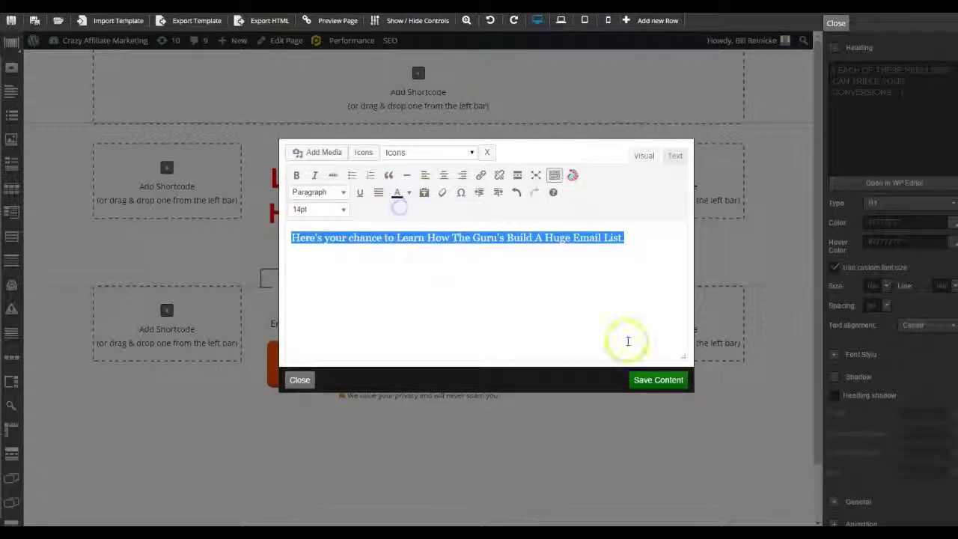
click(646, 381)
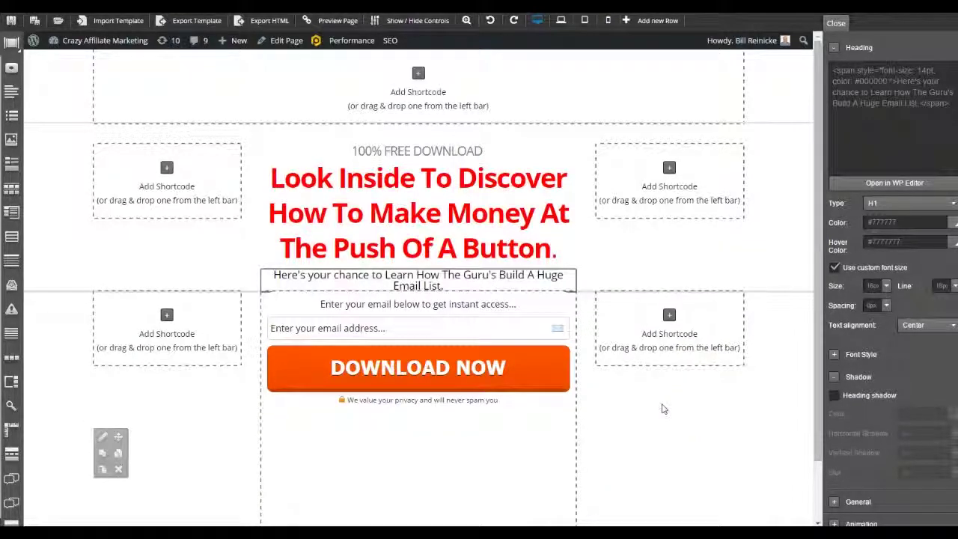
Reopen the subheadline in the WP editor, make all its text bold and save the content
mouse_move(445, 289)
click(912, 183)
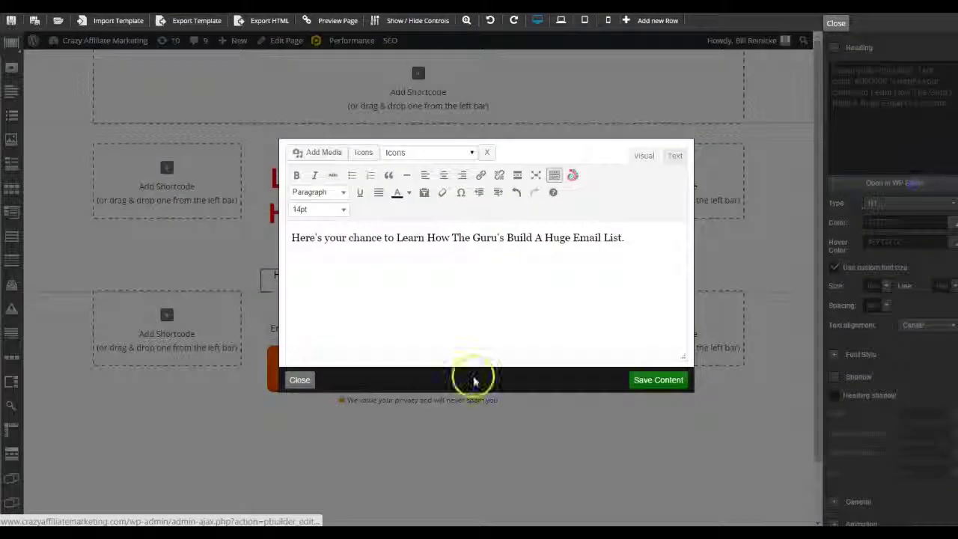
drag(622, 251, 502, 251)
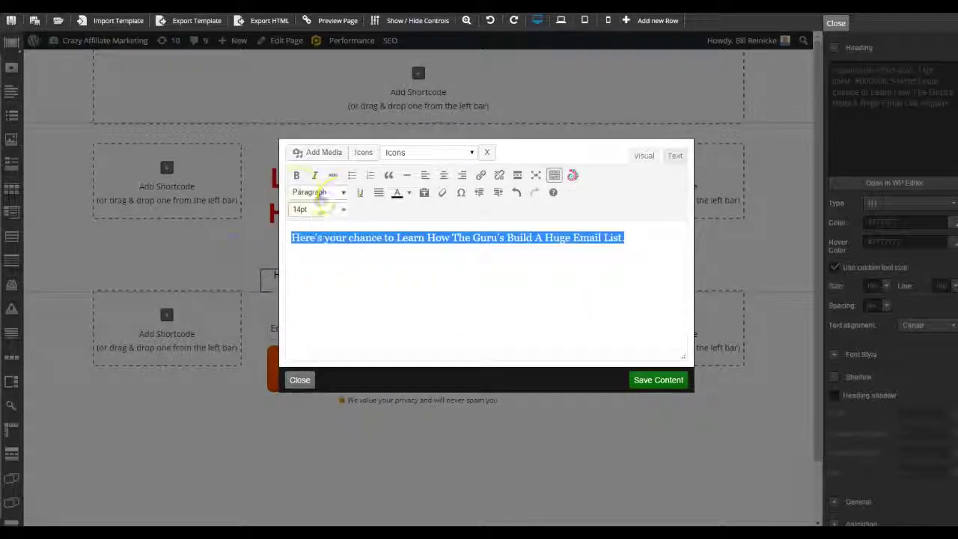
click(641, 379)
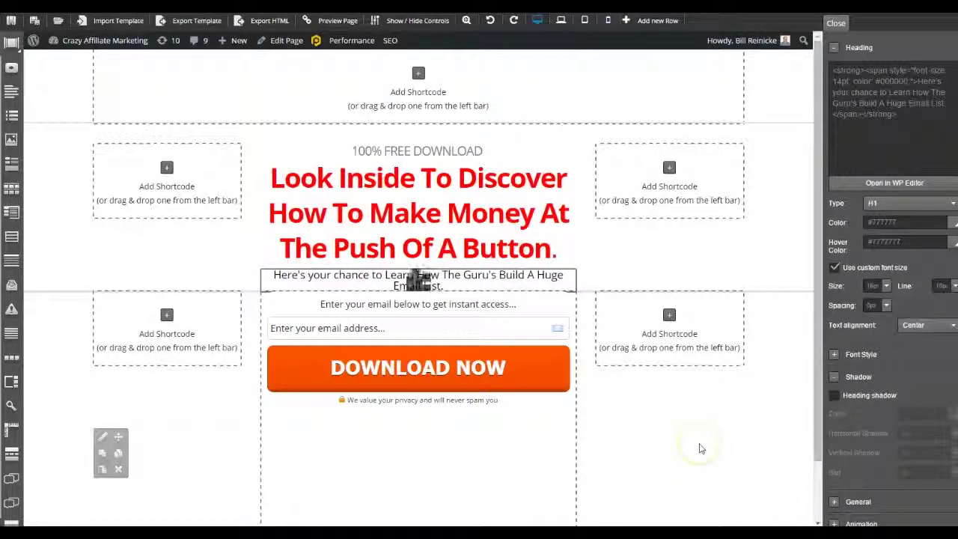
Make the "100% FREE DOWNLOAD" heading text black and bold in the WP editor and save the content
click(350, 155)
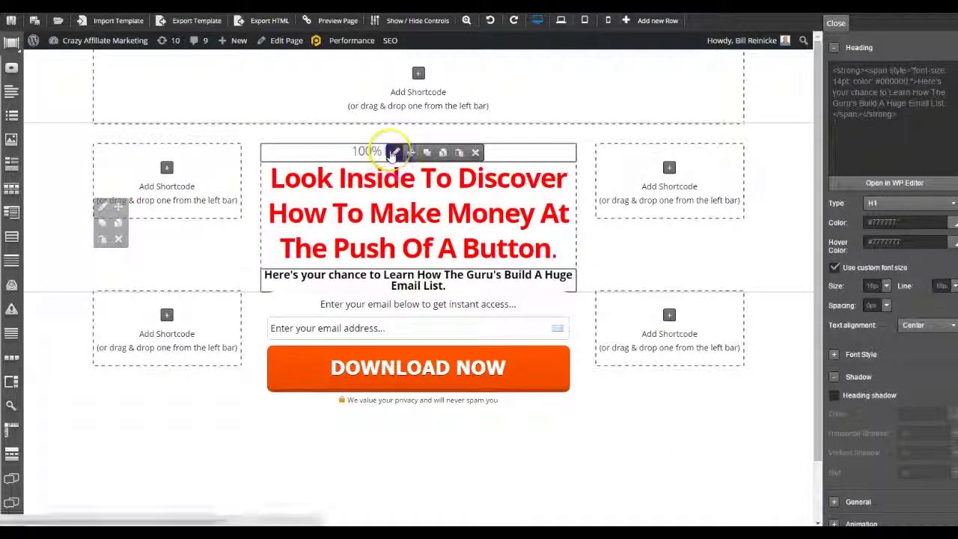
click(883, 186)
drag(474, 238, 315, 237)
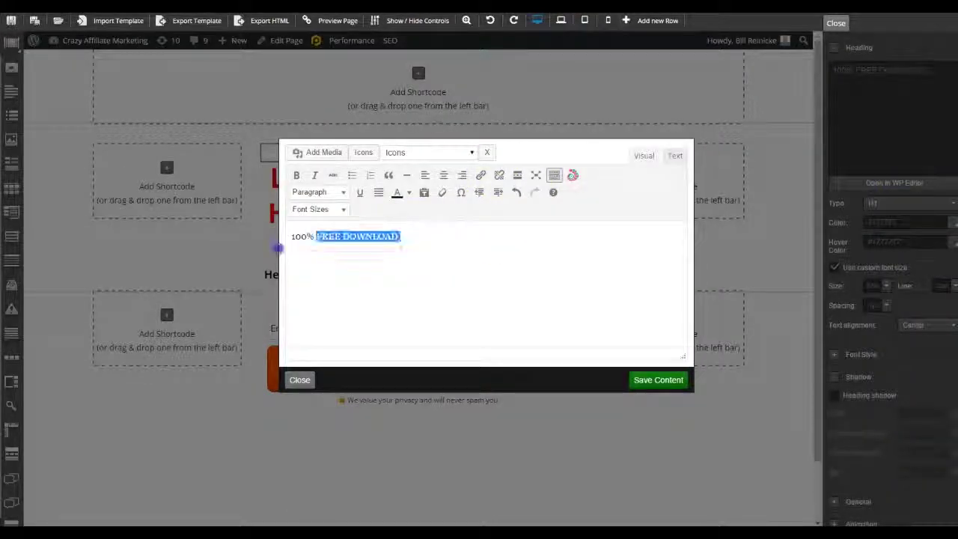
click(408, 193)
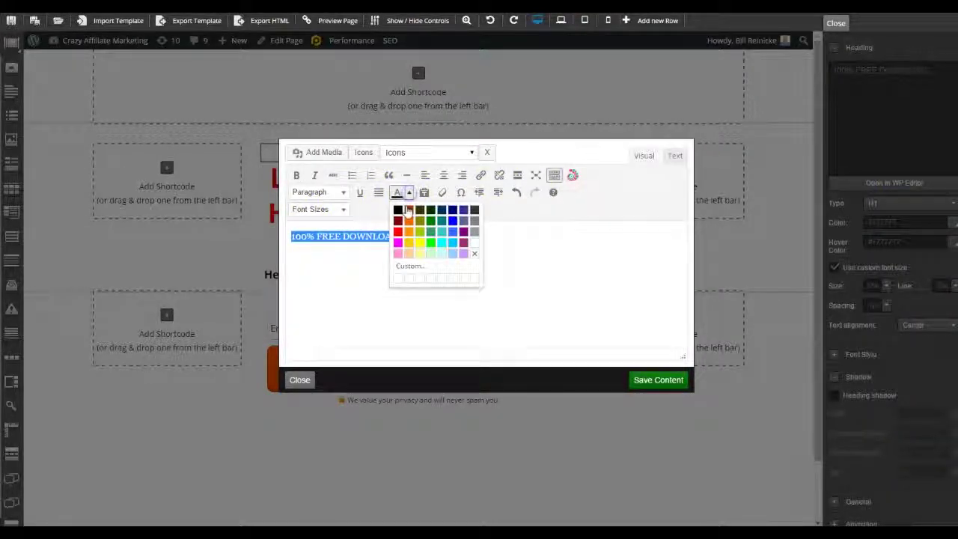
click(398, 210)
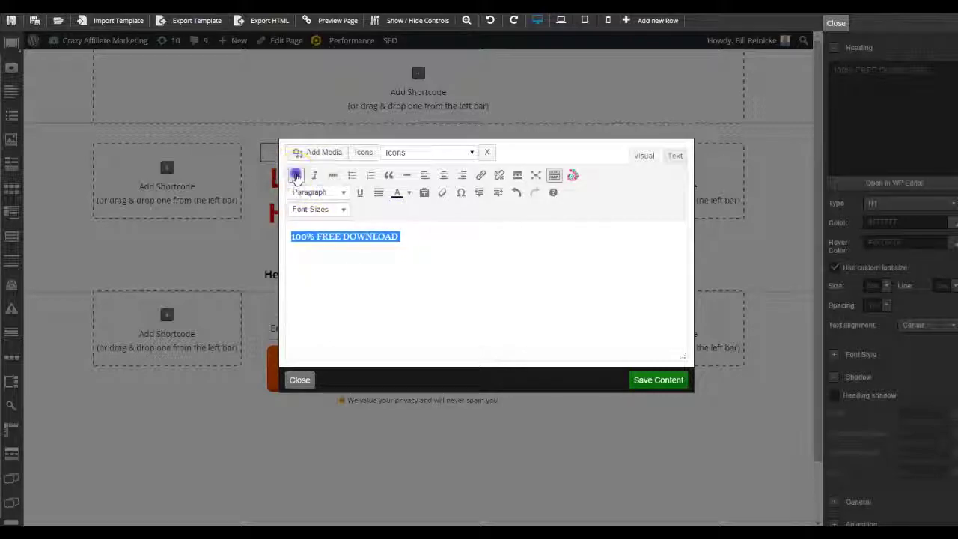
click(641, 383)
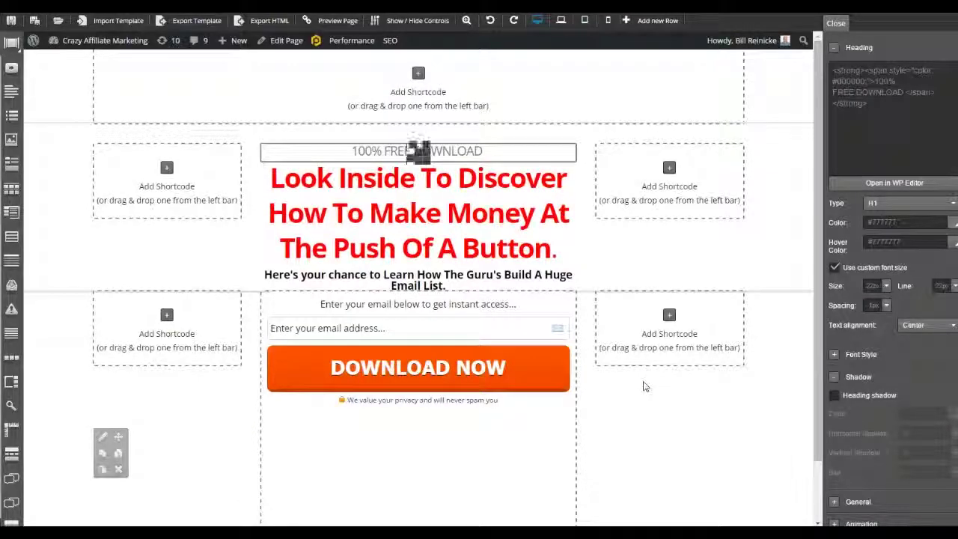
click(646, 421)
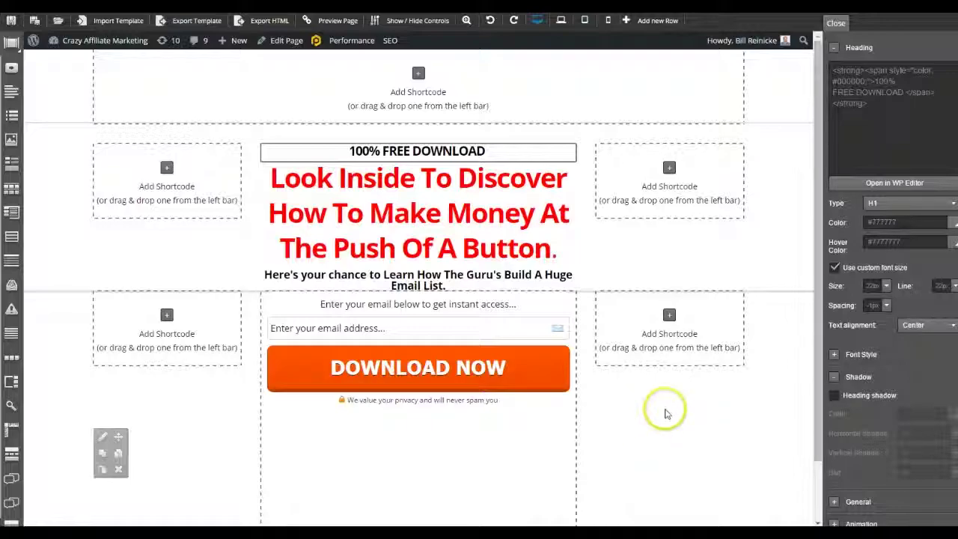
Add an image element to the empty column to the right of the email opt-in form
scroll(662, 411, down, 1)
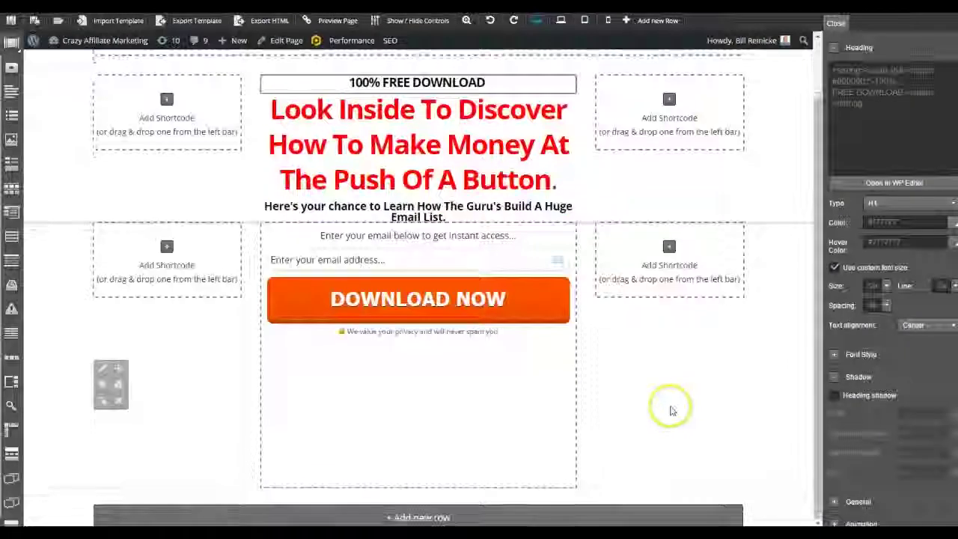
click(668, 246)
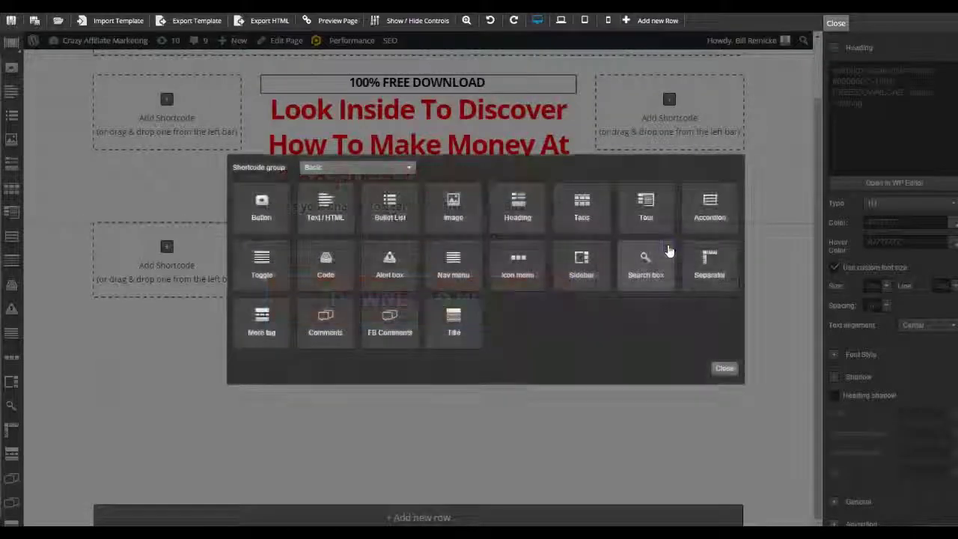
click(442, 217)
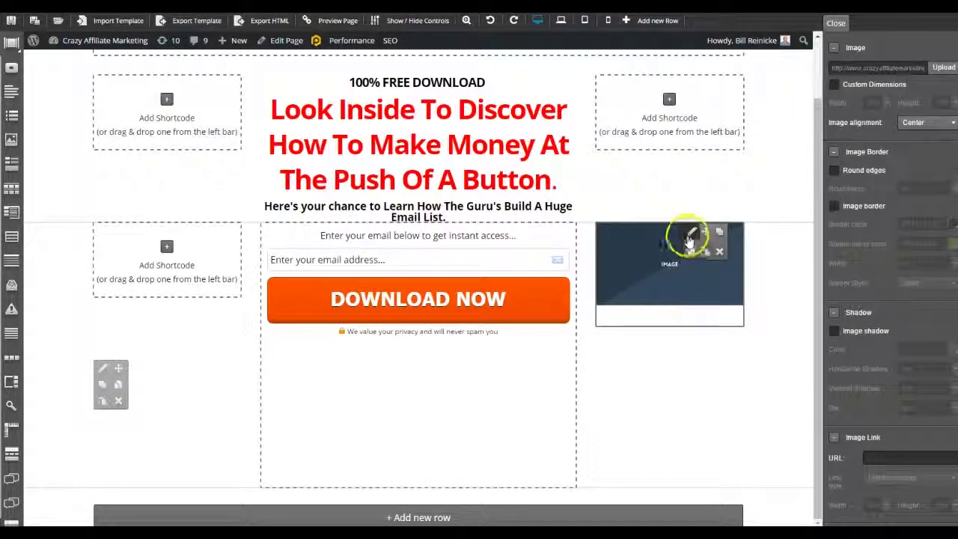
Replace the placeholder picture with 3DTrainingGuide.png from the media library
click(943, 69)
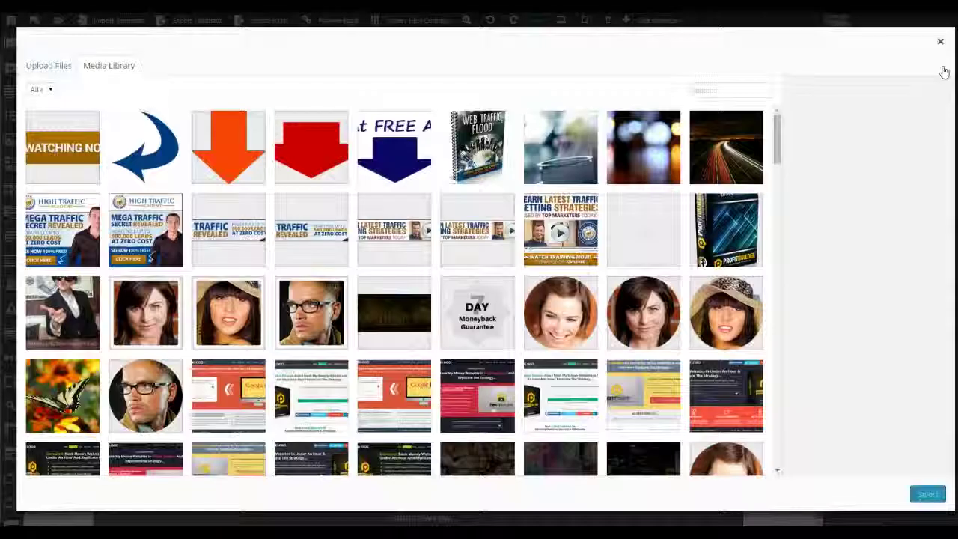
click(838, 340)
drag(778, 157, 776, 330)
click(223, 247)
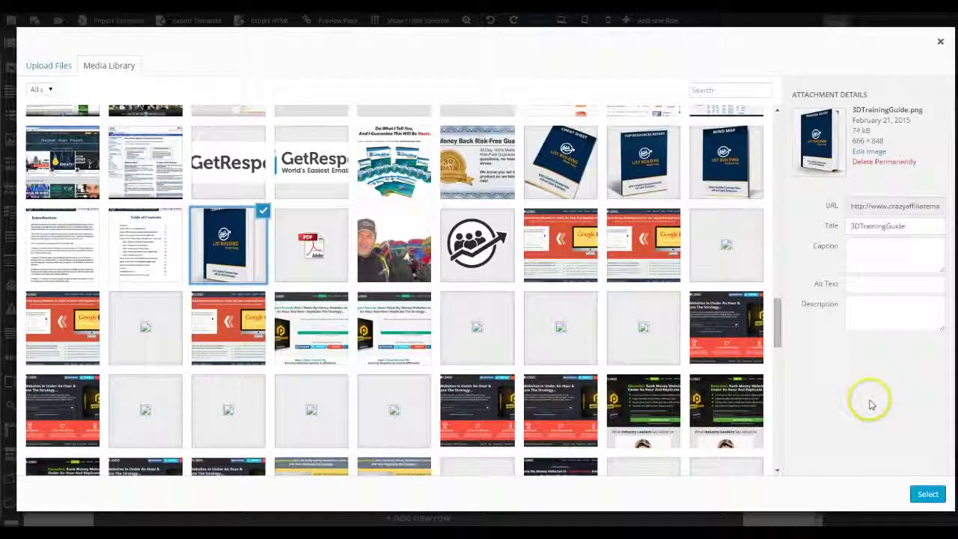
click(926, 495)
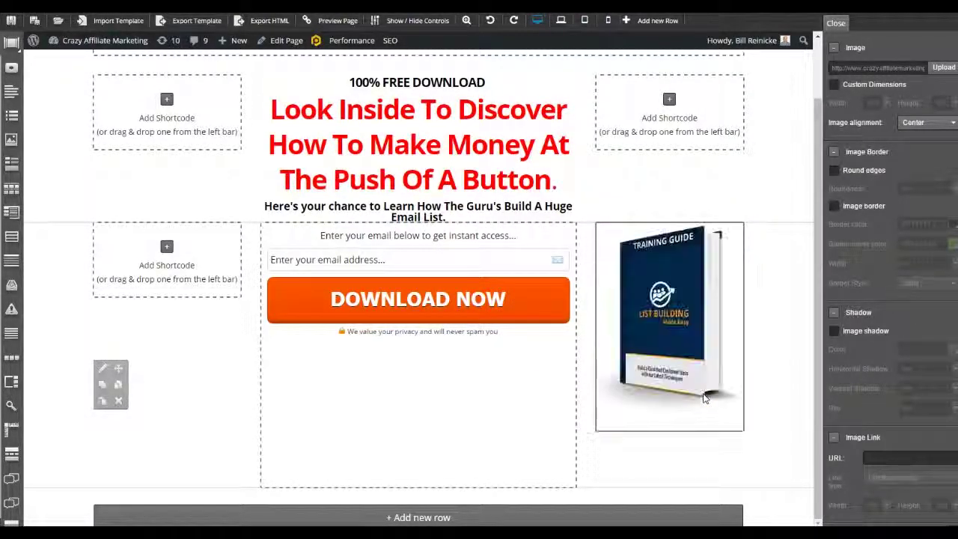
Open the email opt-in form's settings for editing at its form code
click(464, 375)
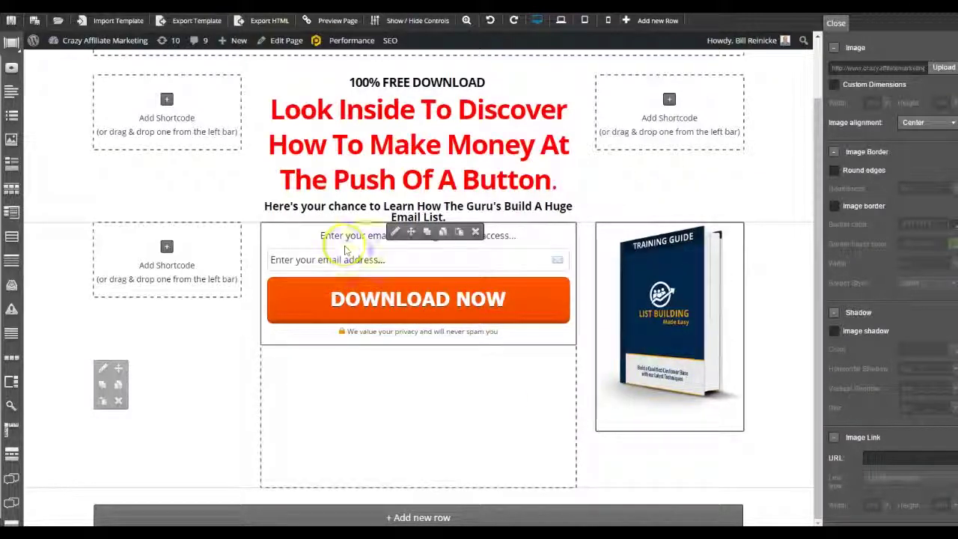
click(395, 234)
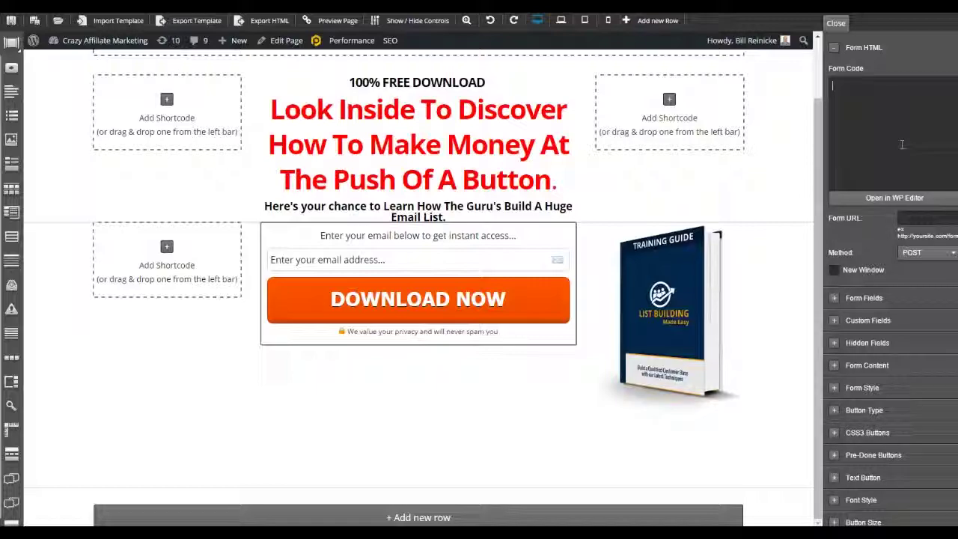
drag(837, 98, 848, 156)
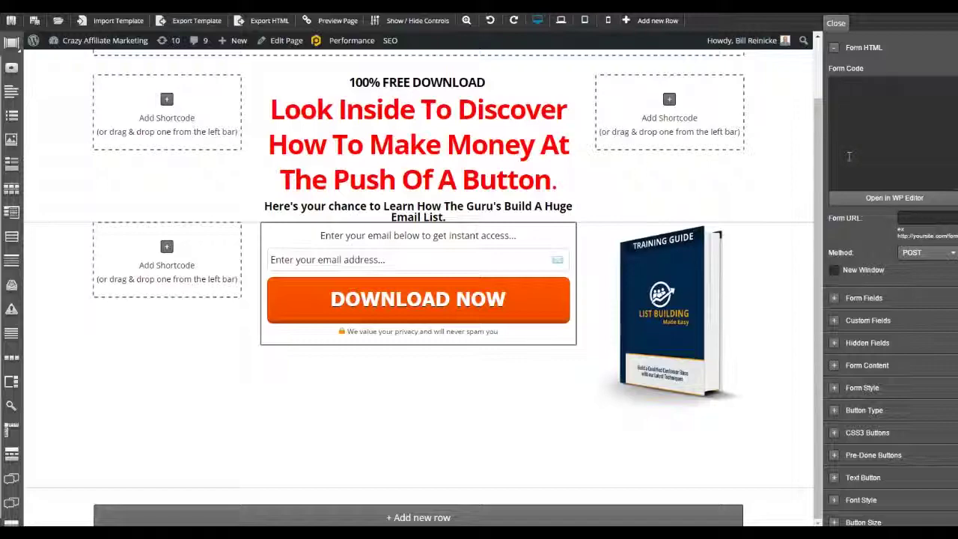